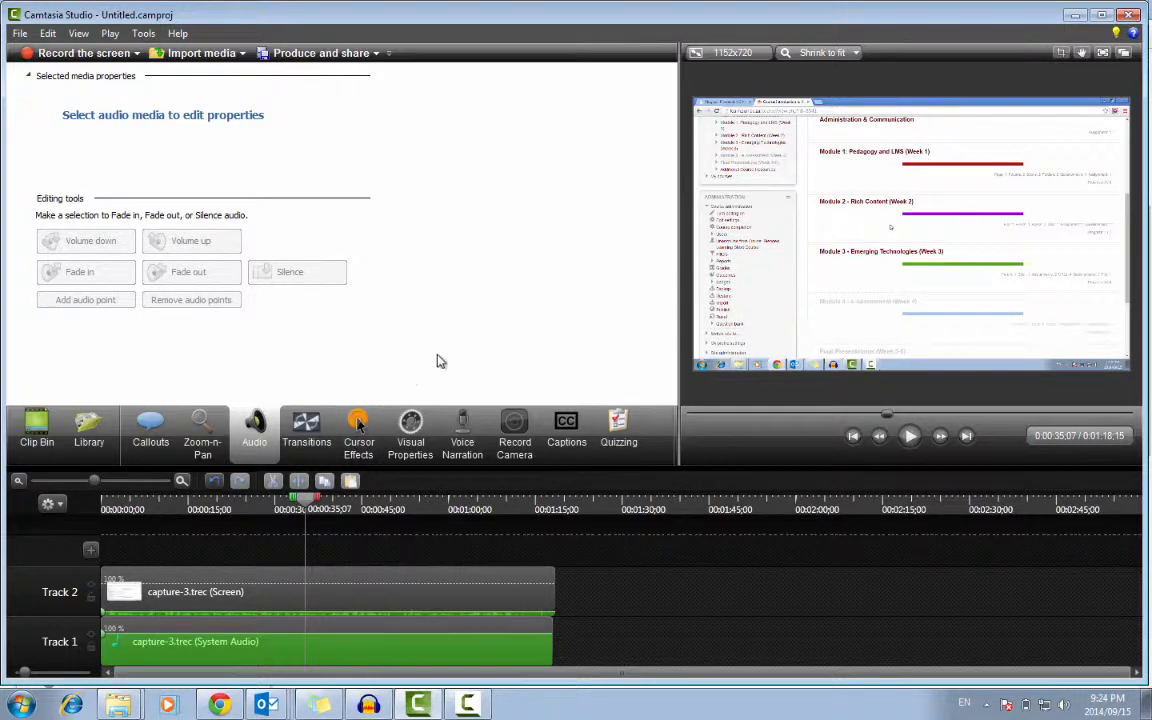
# Step: Add a quiz at the playhead with the multiple-choice question "Where does one have to click to see the Module 2 discussion?"
pyautogui.click(627, 439)
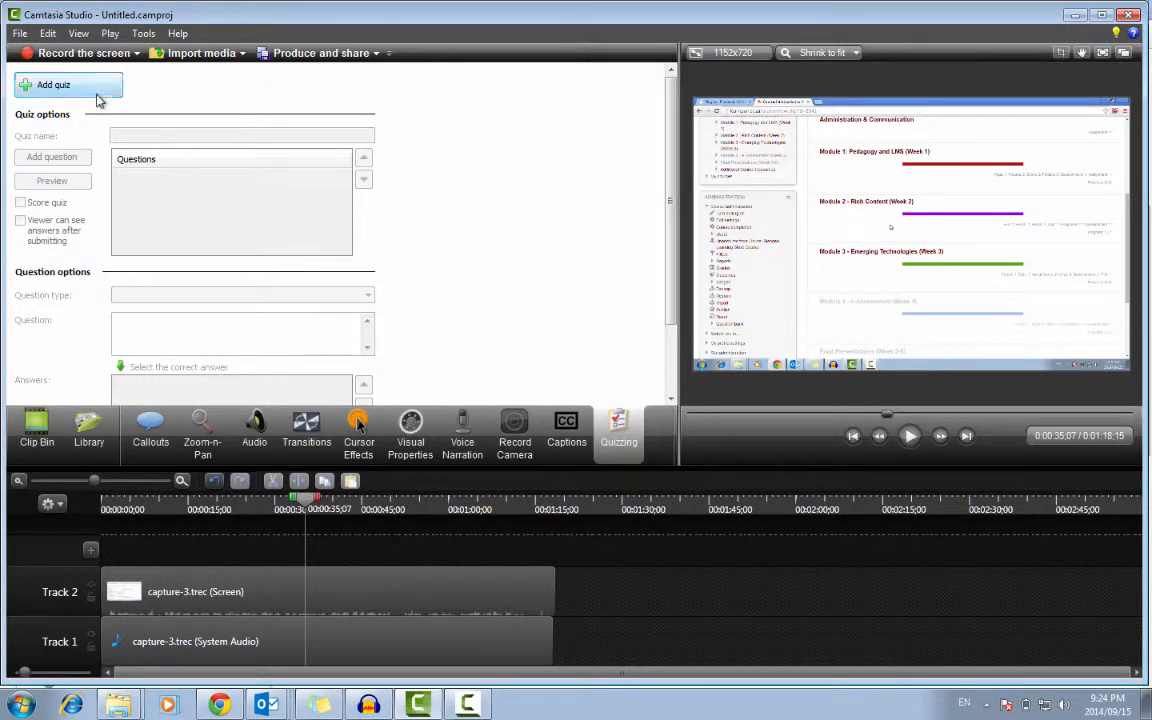
pyautogui.click(52, 90)
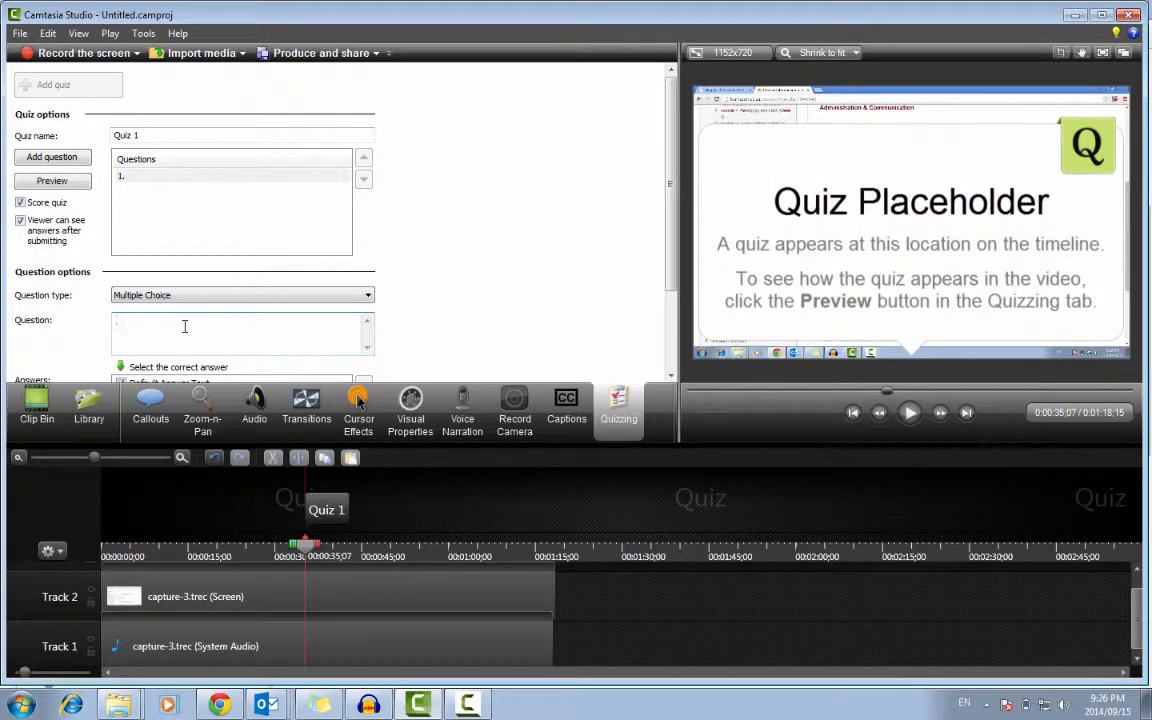
pyautogui.write('Where d')
pyautogui.write('e does on')
pyautogui.write('e h')
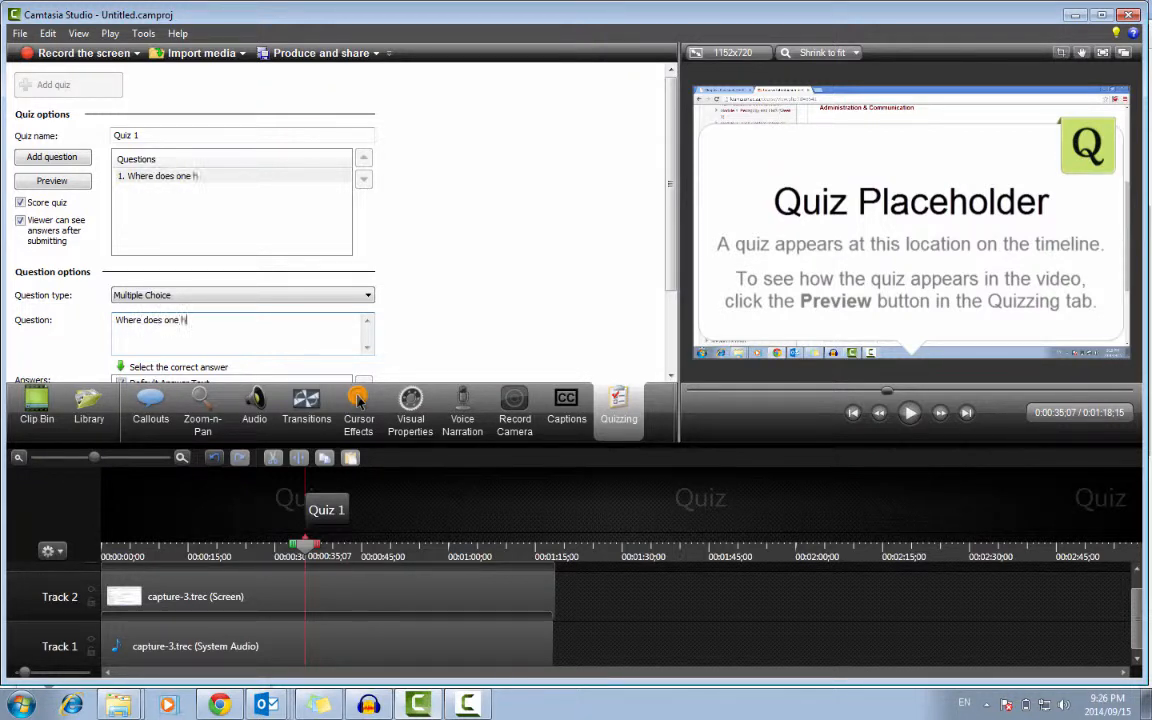
pyautogui.write('ave to click to see')
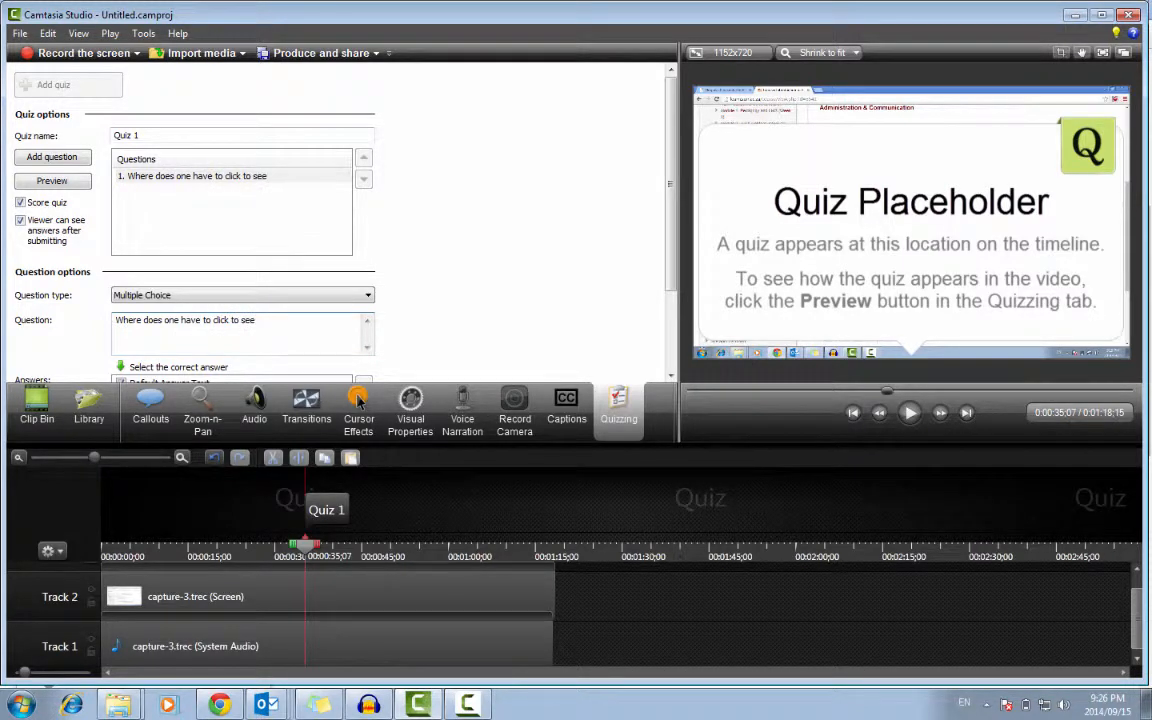
pyautogui.write(' the Module 2 discussion?')
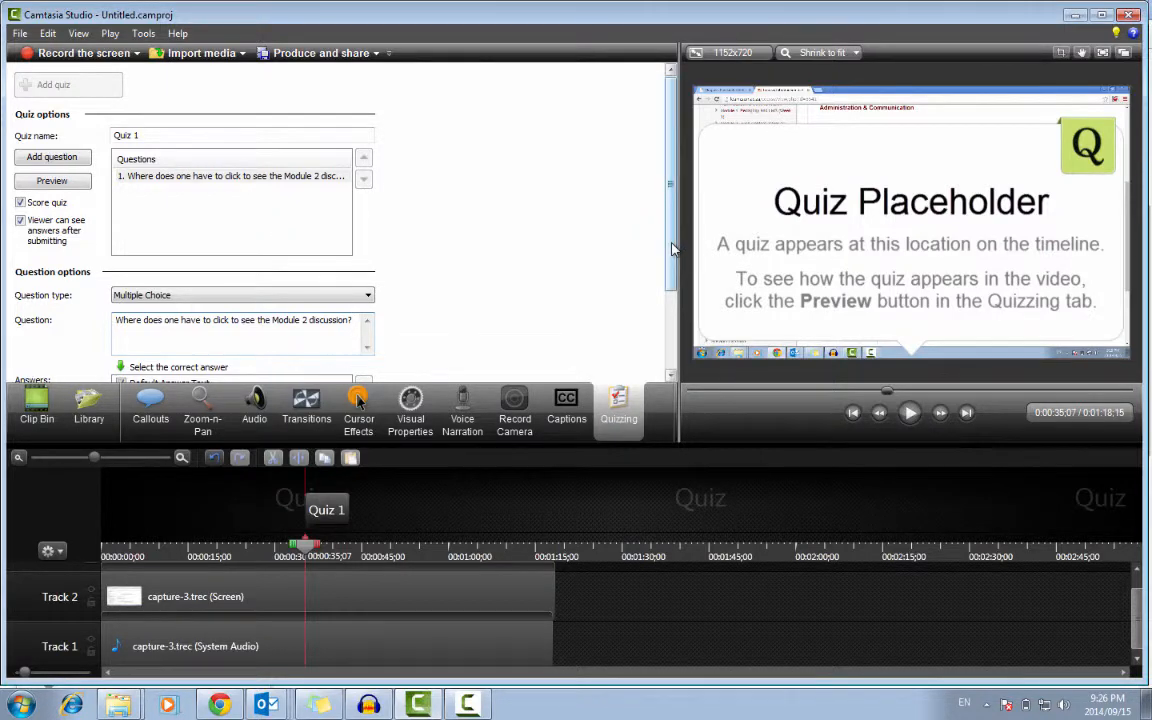
# Step: Enter the question's three answer choices as "MOdule 1", "Module 2" and "MOdule 3"
pyautogui.moveTo(673, 249); pyautogui.dragTo(673, 359)
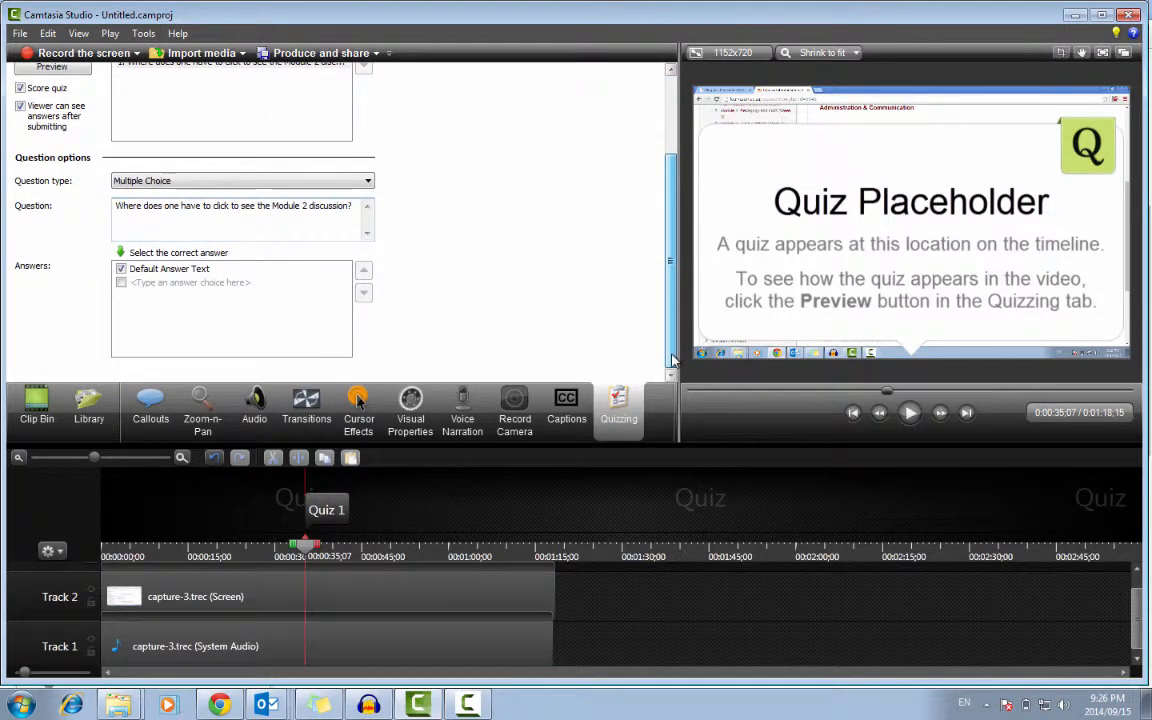
pyautogui.click(152, 271)
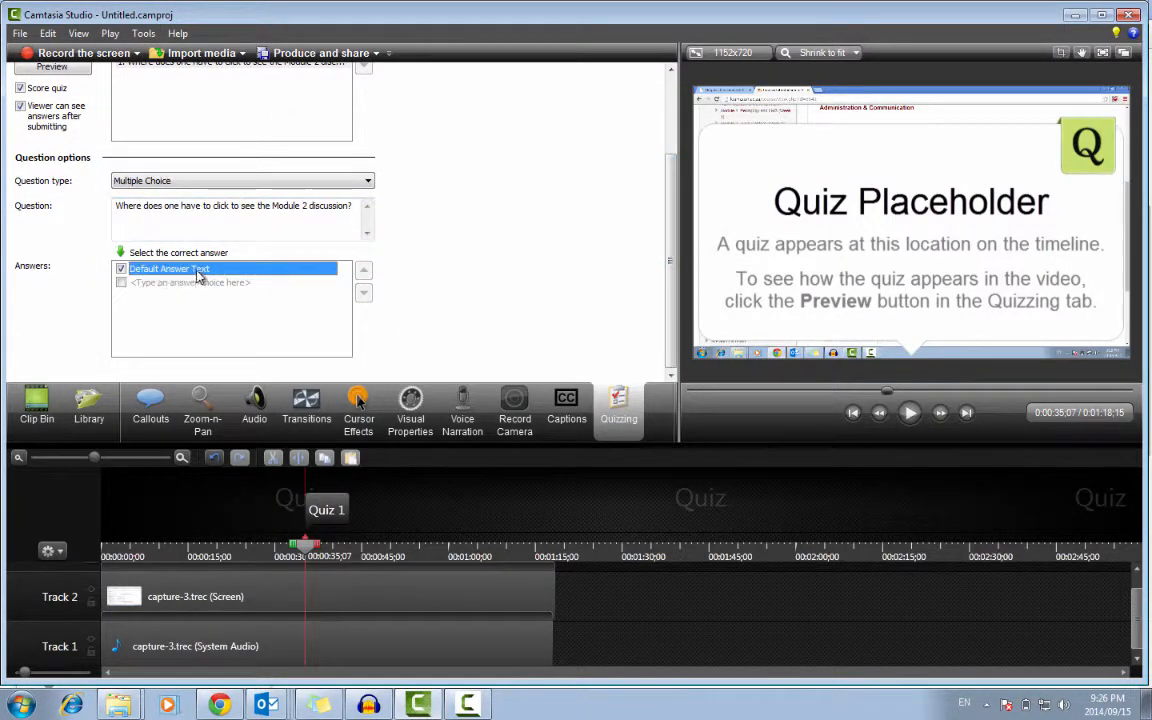
pyautogui.write('MOdule 1')
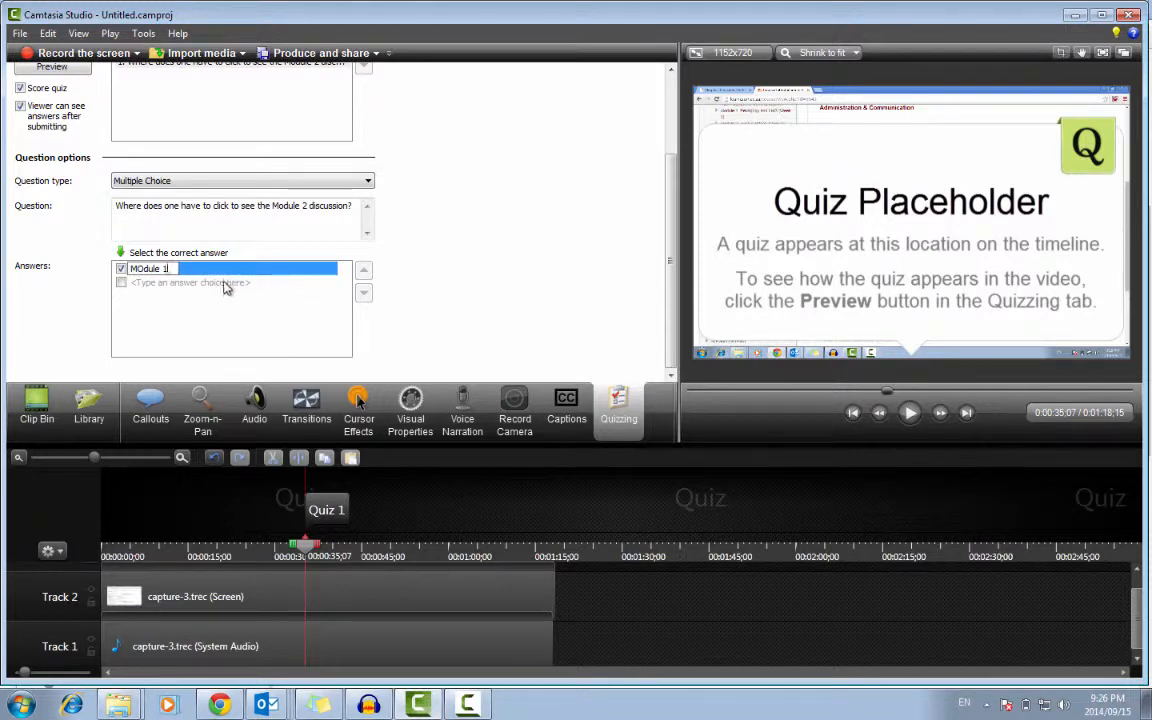
pyautogui.click(225, 284)
pyautogui.write('Module ')
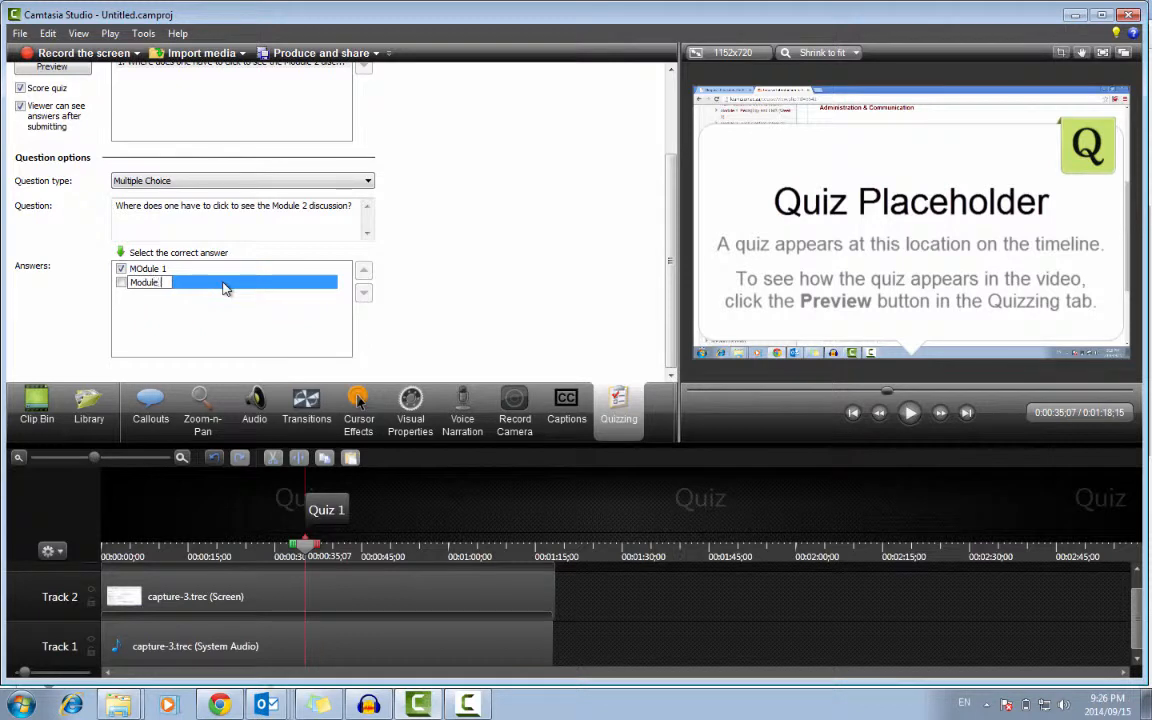
pyautogui.write('2')
pyautogui.press('Return')
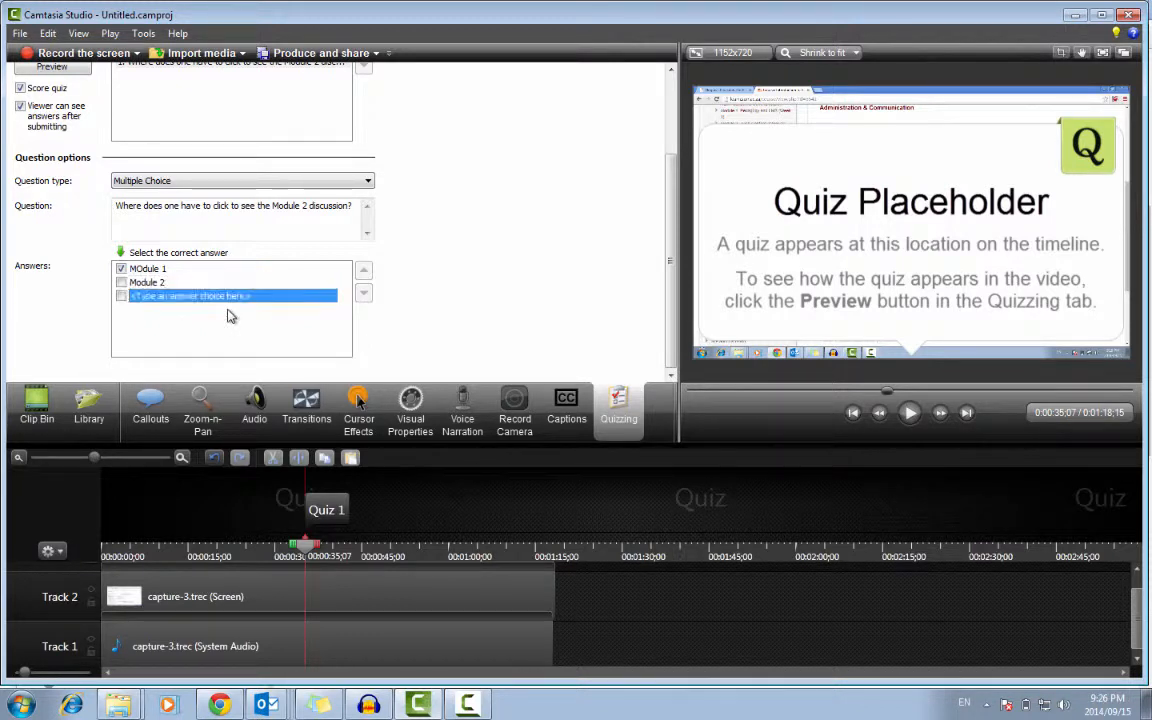
pyautogui.write('MOdule ')
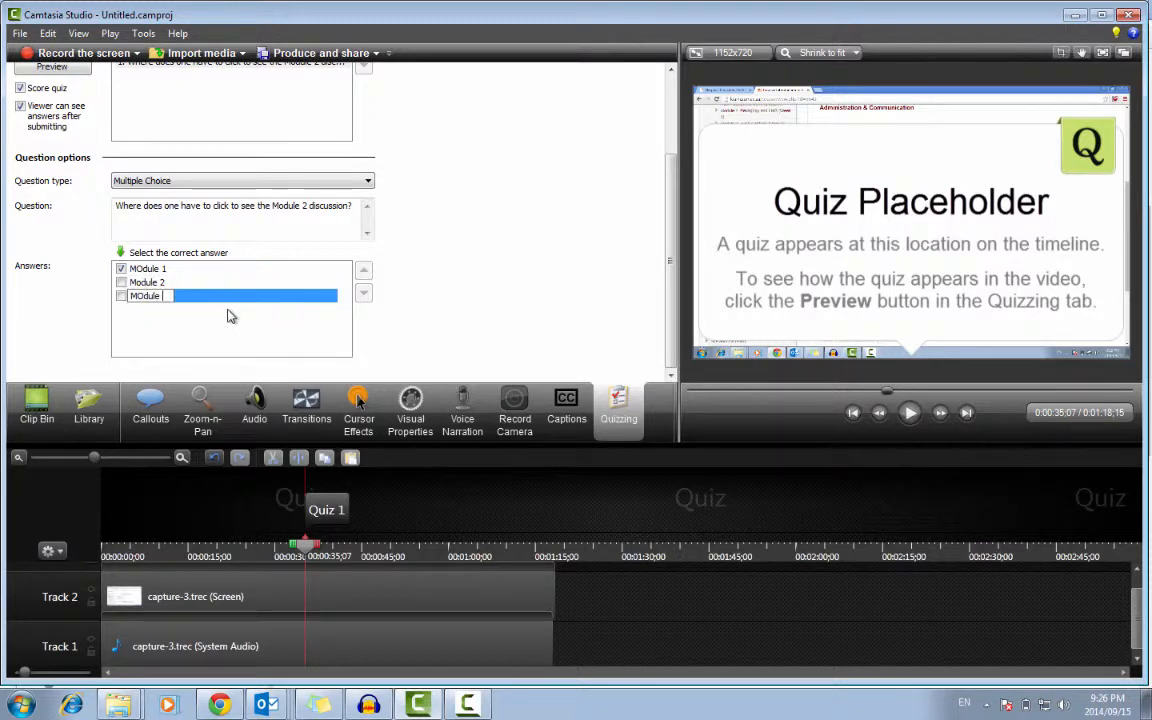
pyautogui.write('3')
# Step: Correct the first answer's text to "Module 1" and mark Module 2 as the correct answer
pyautogui.click(145, 268)
pyautogui.click(145, 268)
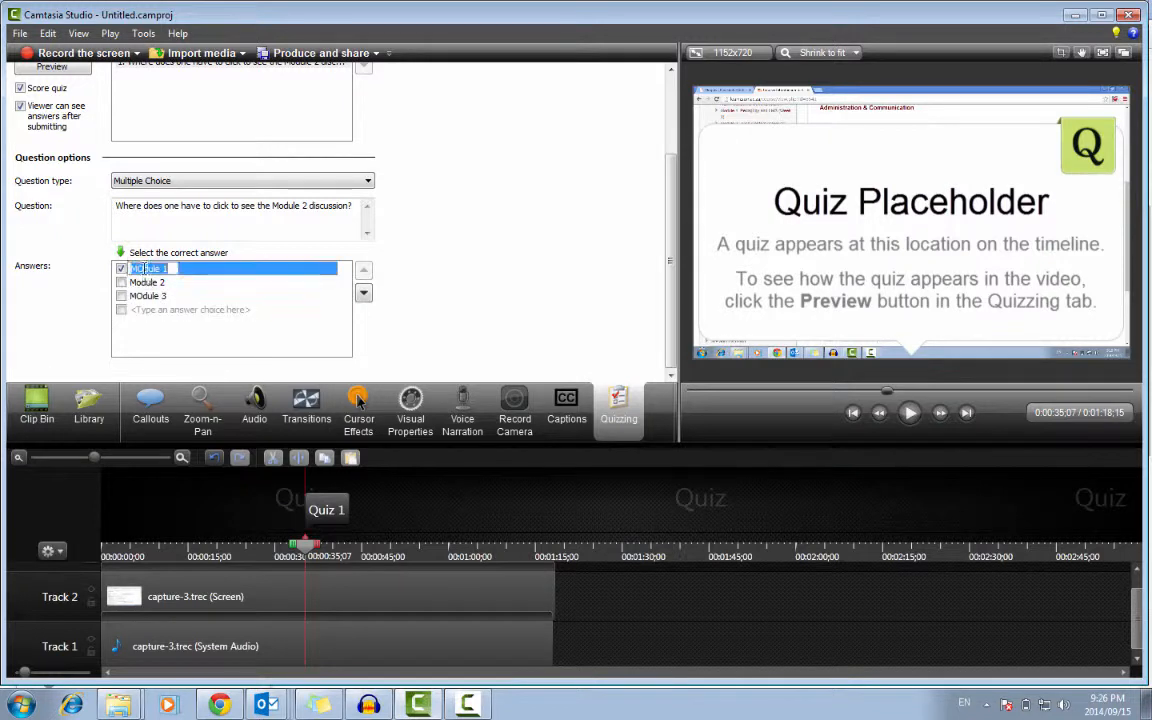
pyautogui.click(144, 268)
pyautogui.press('BackSpace')
pyautogui.write('o')
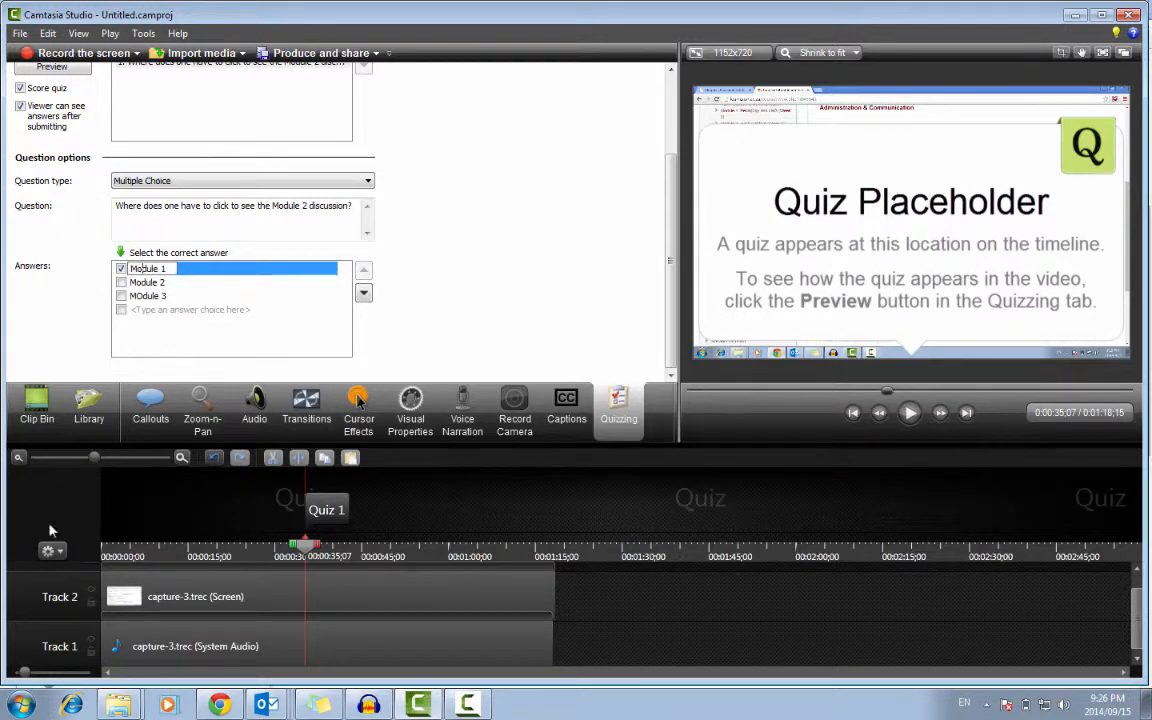
pyautogui.click(121, 282)
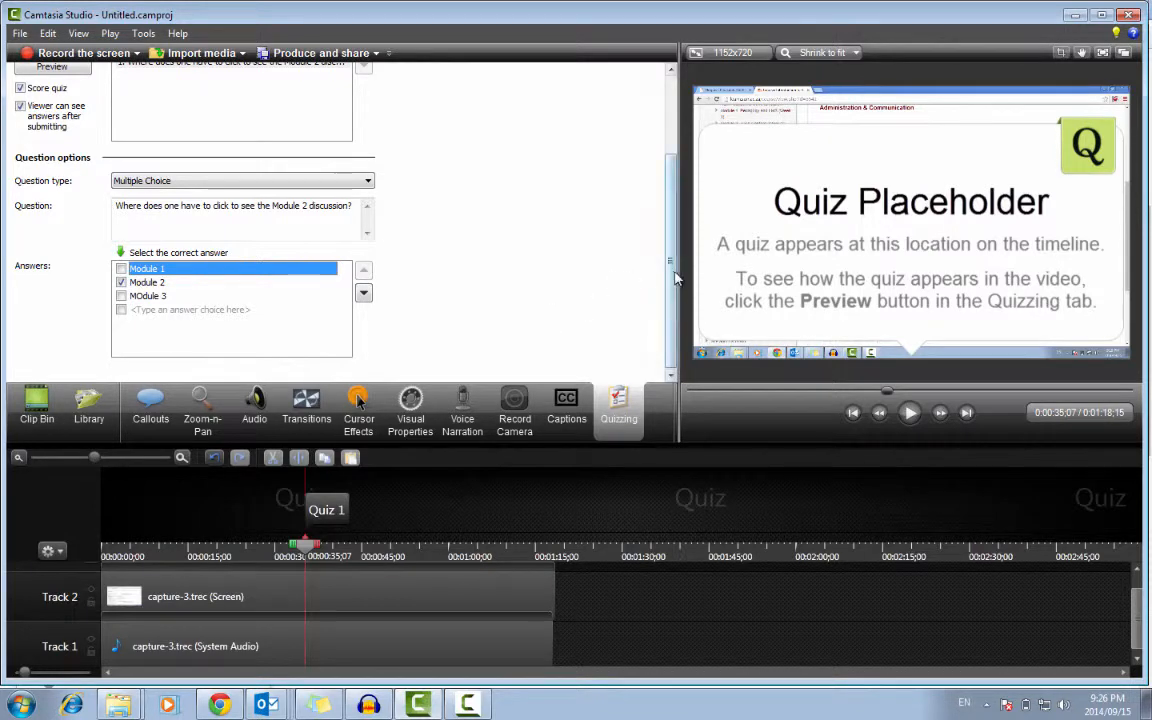
pyautogui.moveTo(672, 224); pyautogui.dragTo(674, 147)
pyautogui.scroll(-3, 675, 135)
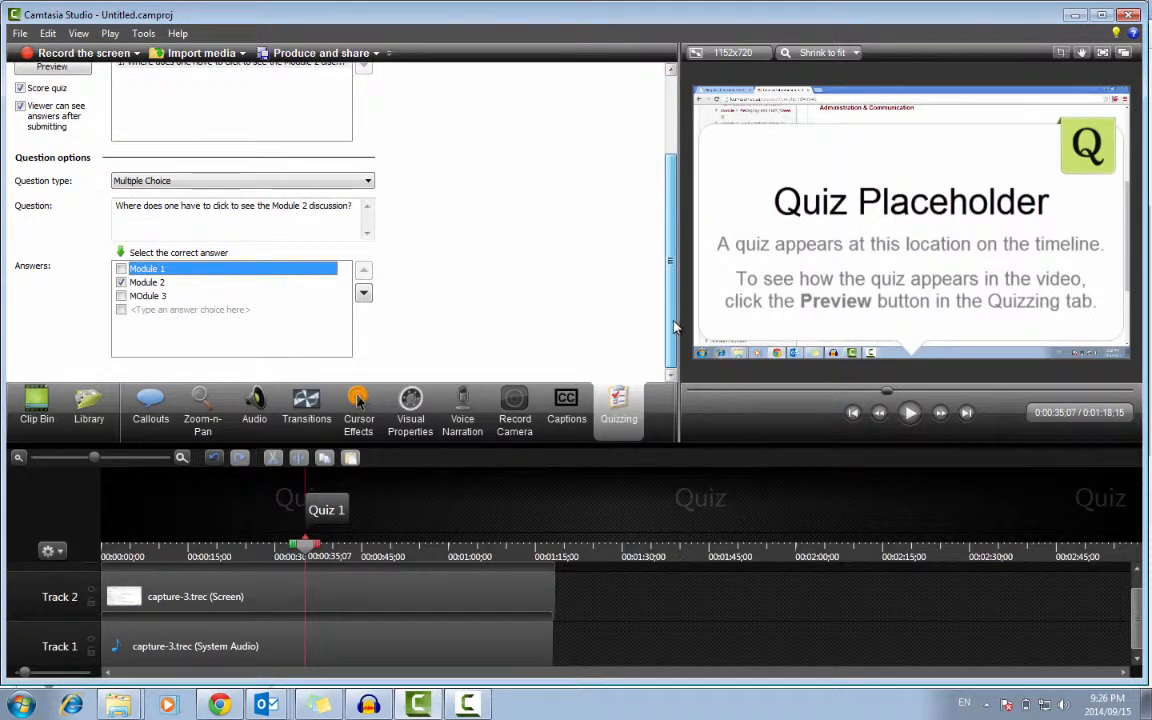
pyautogui.click(373, 580)
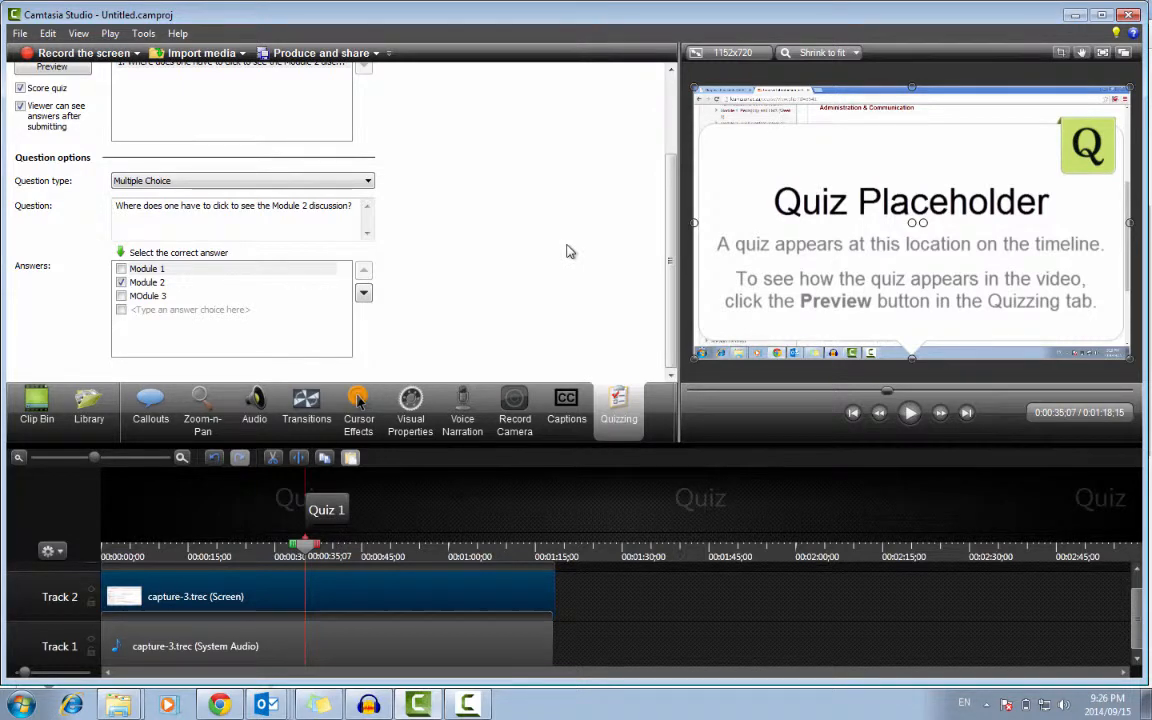
pyautogui.scroll(3, 600, 240)
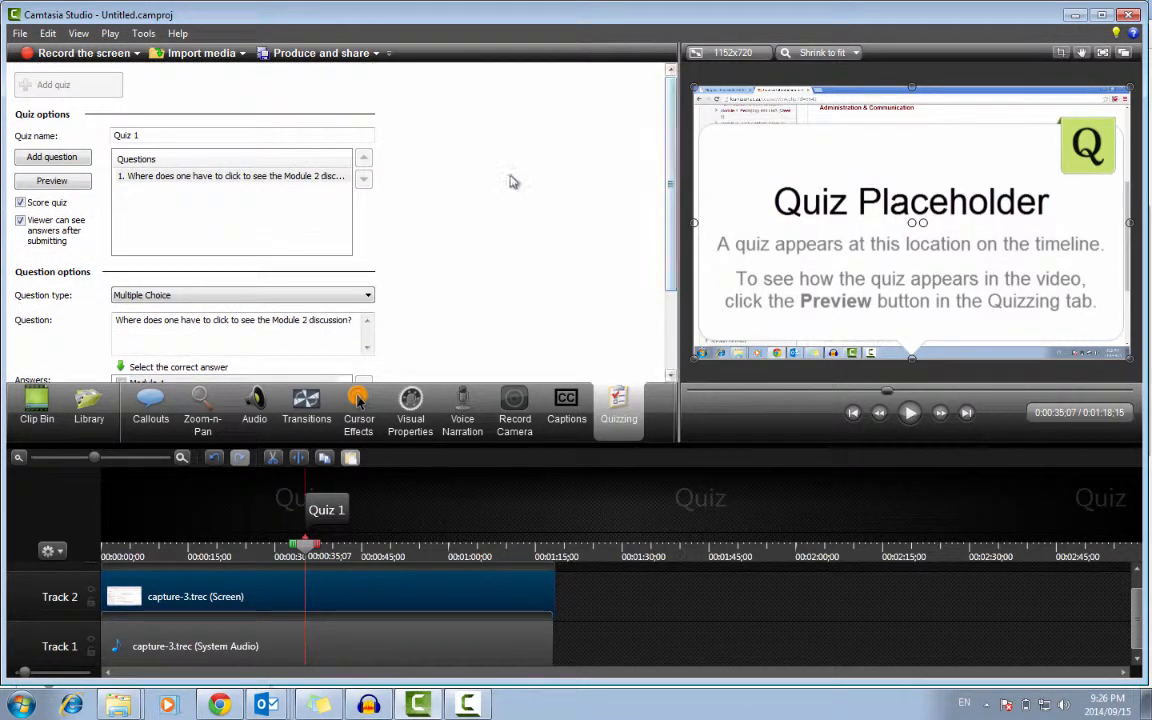
# Step: Start producing the video with the MP4 with Smart Player (up to 480p) preset and turn off reporting quiz results through email
pyautogui.click(316, 55)
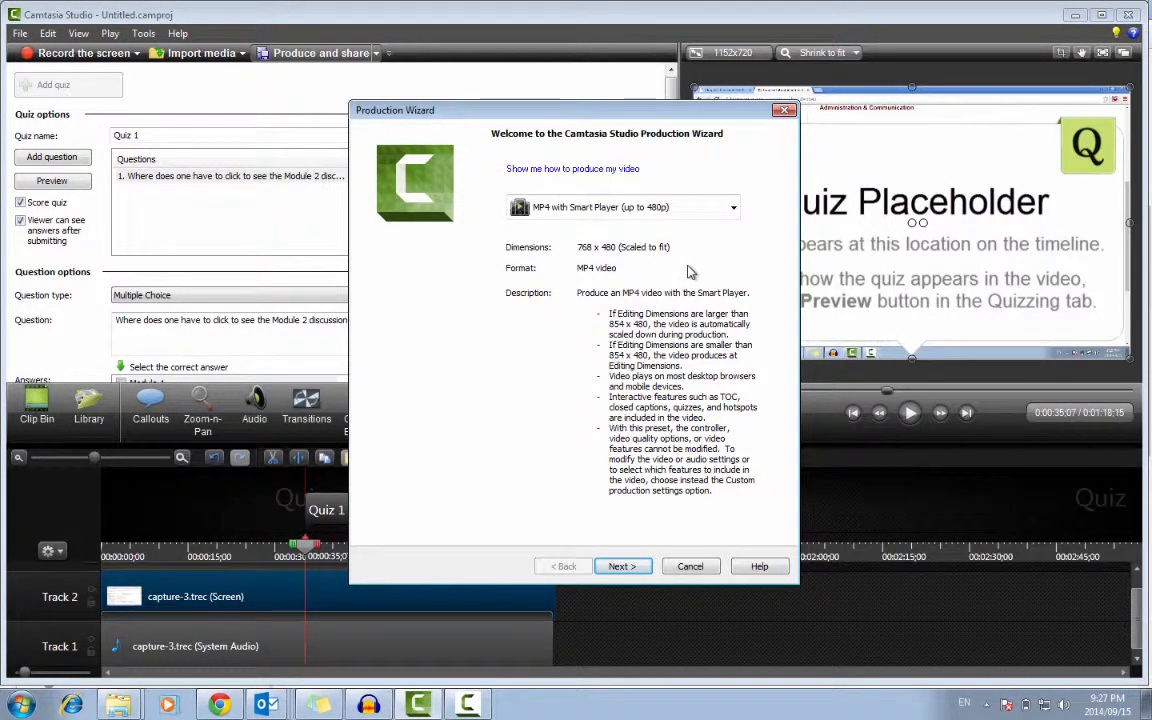
pyautogui.click(735, 208)
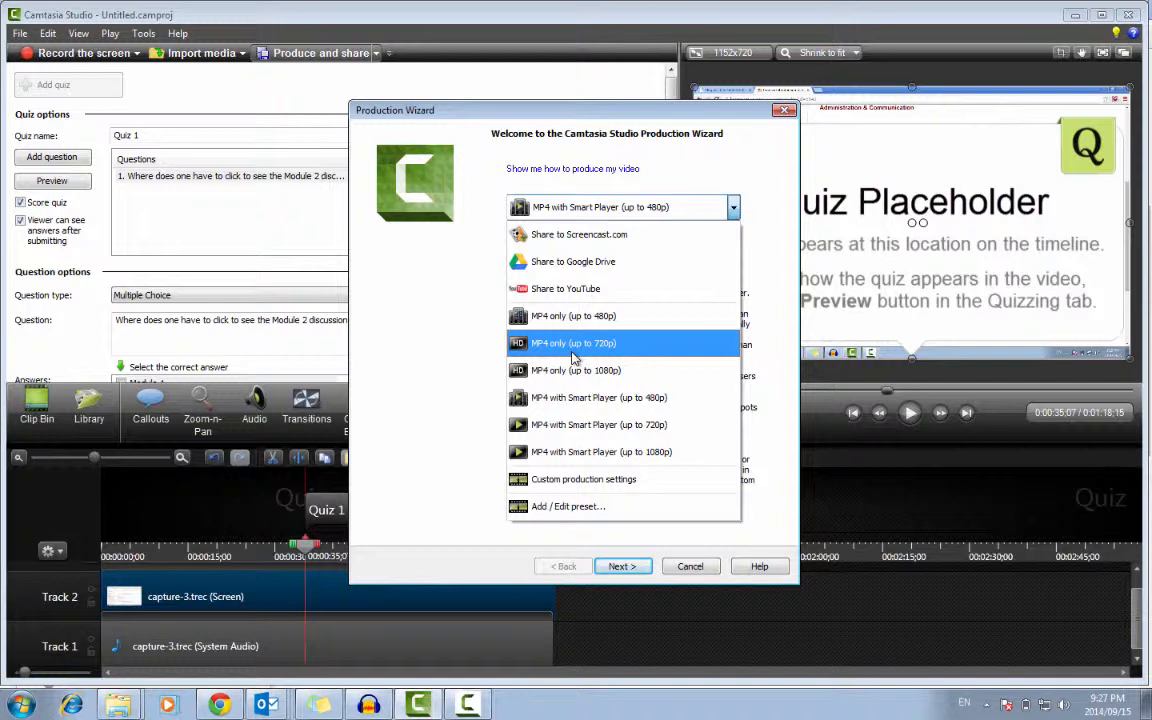
pyautogui.click(620, 398)
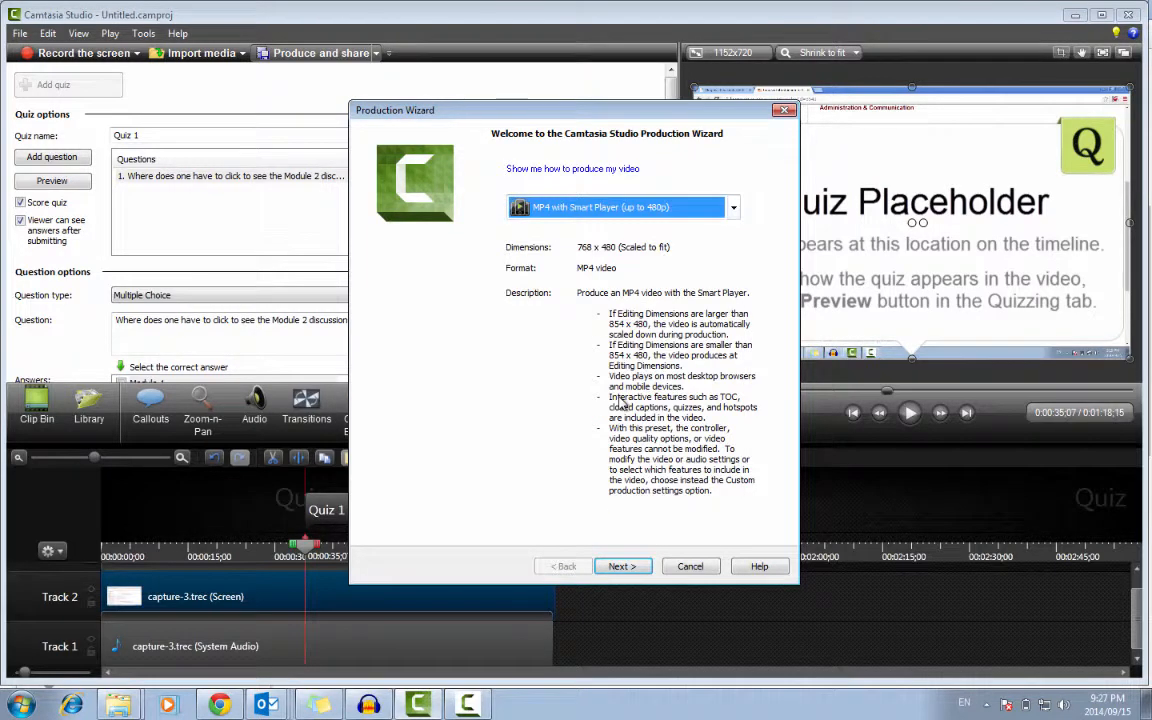
pyautogui.click(621, 567)
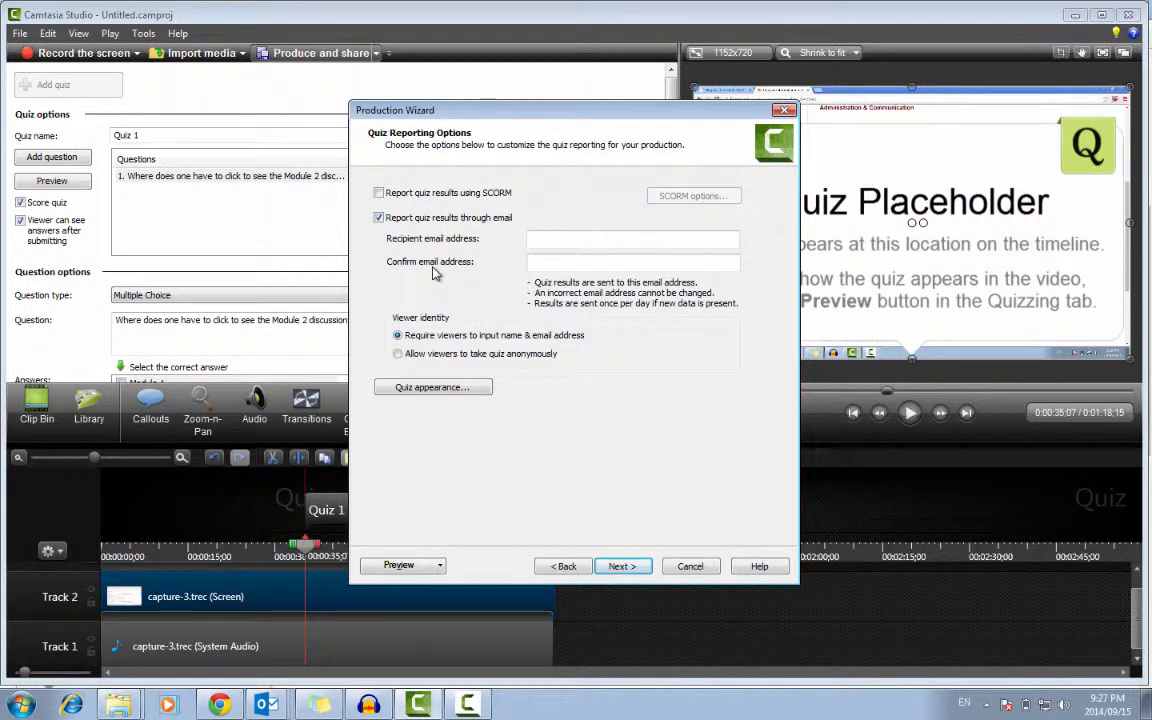
pyautogui.click(379, 218)
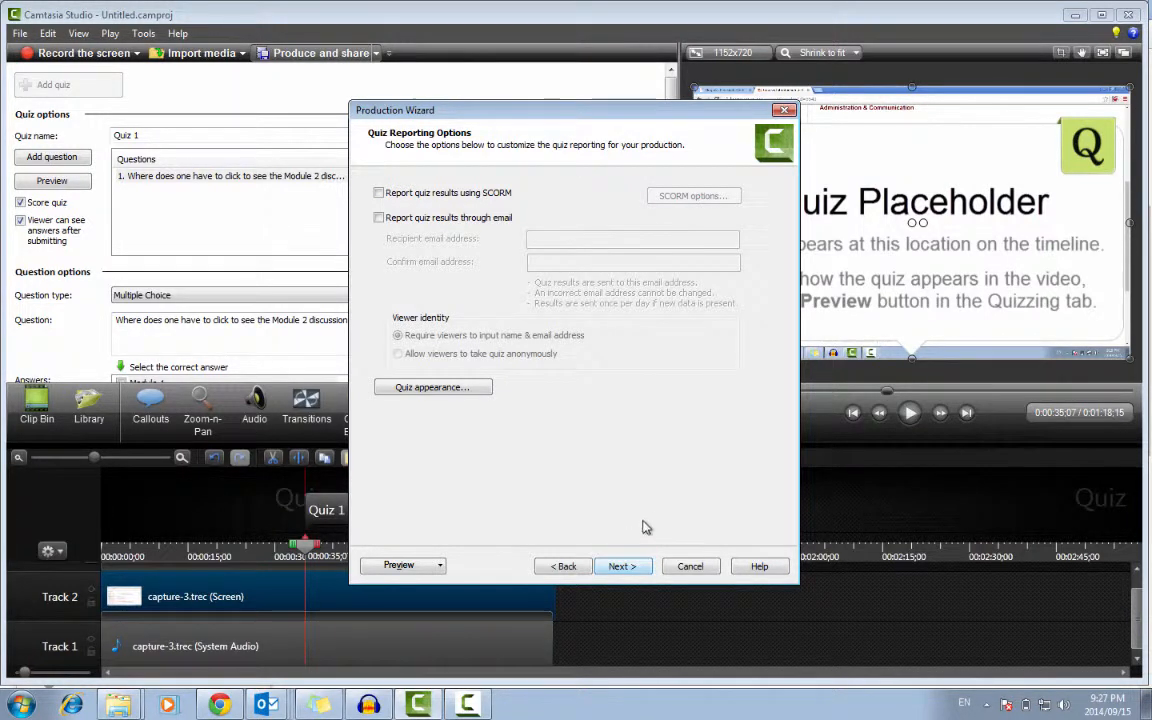
pyautogui.click(622, 566)
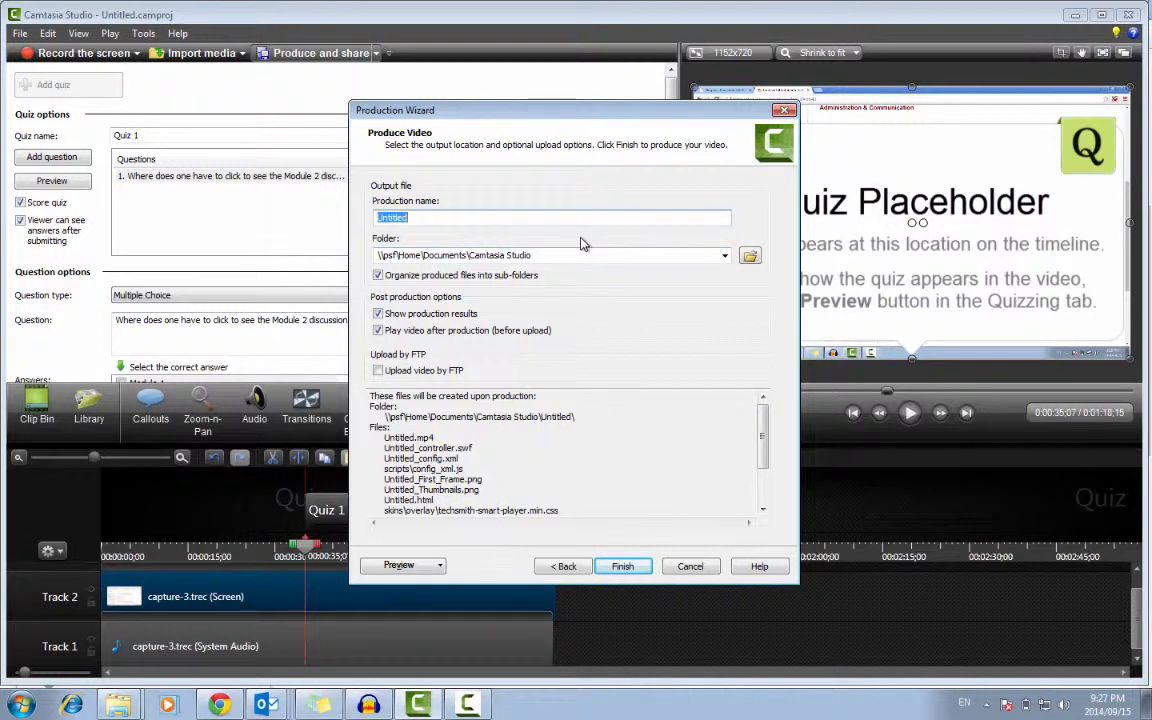
# Step: Name the production QuizExample and produce the video
pyautogui.write('Quiz')
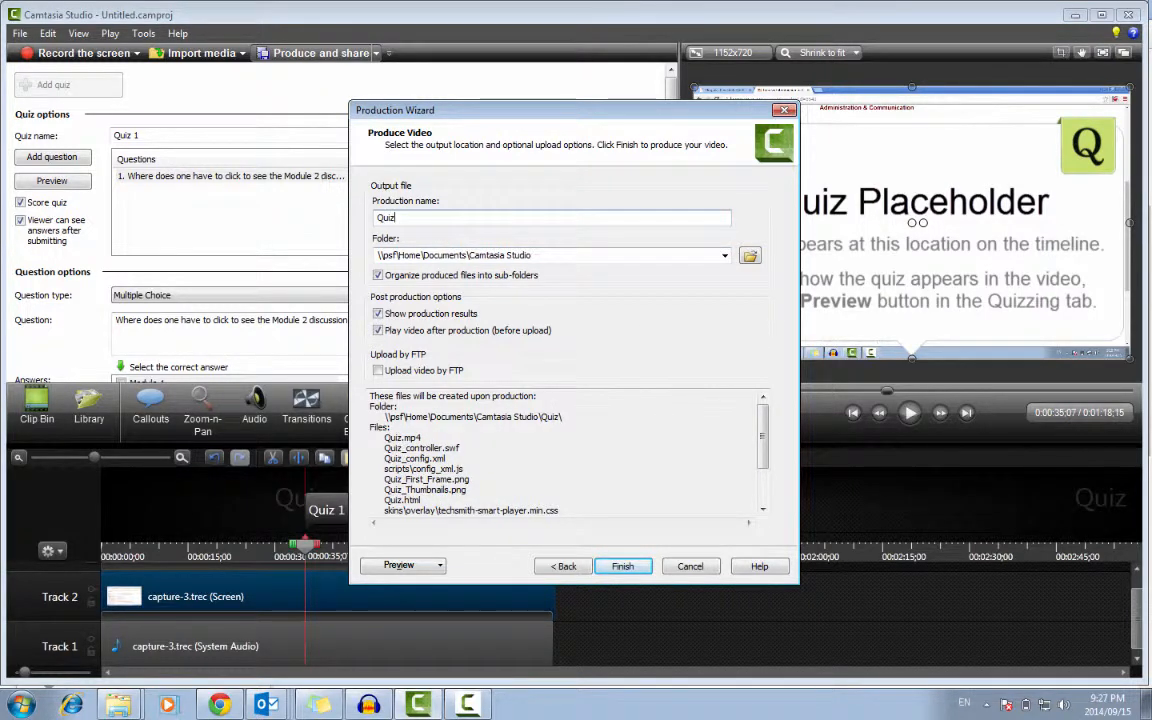
pyautogui.write('Example')
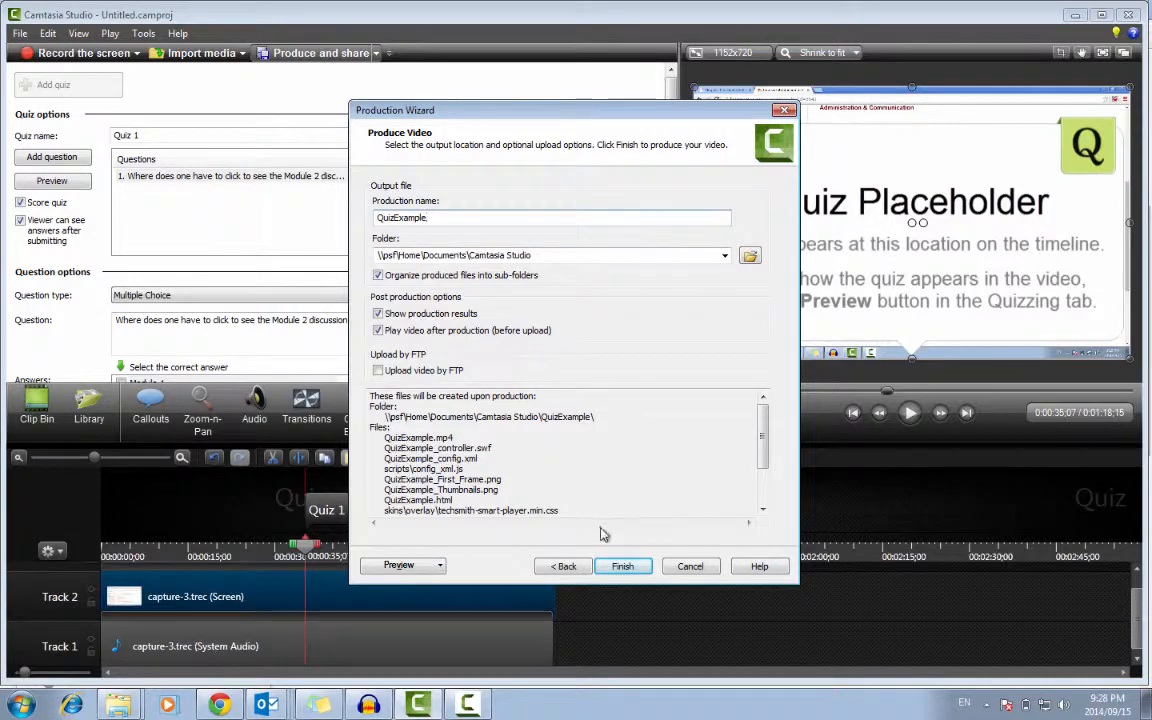
pyautogui.click(625, 567)
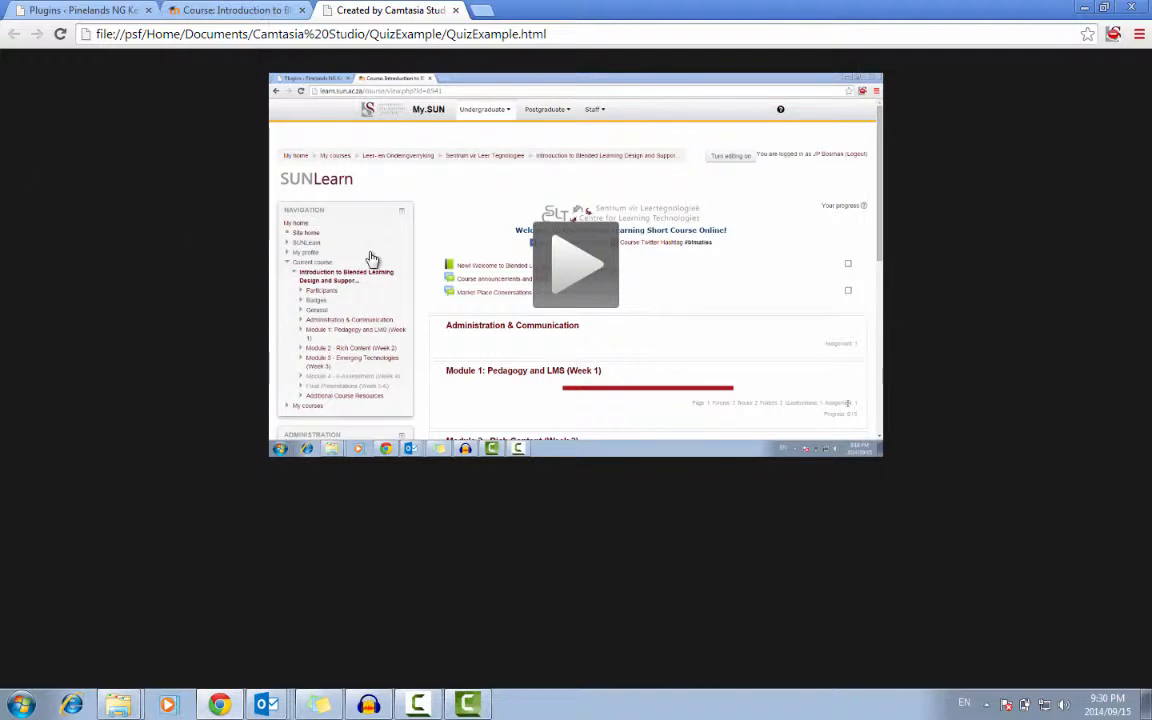
# Step: Play the produced video, skip ahead to just before the quiz point and start the quiz
pyautogui.click(583, 276)
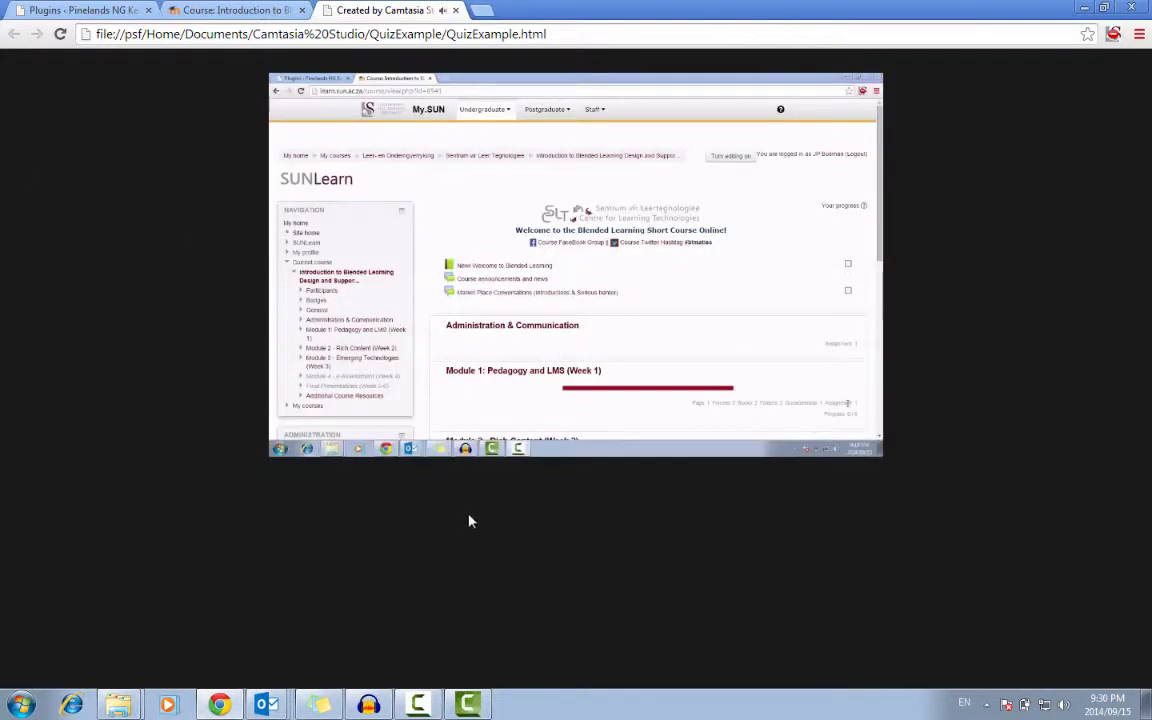
pyautogui.moveTo(481, 442)
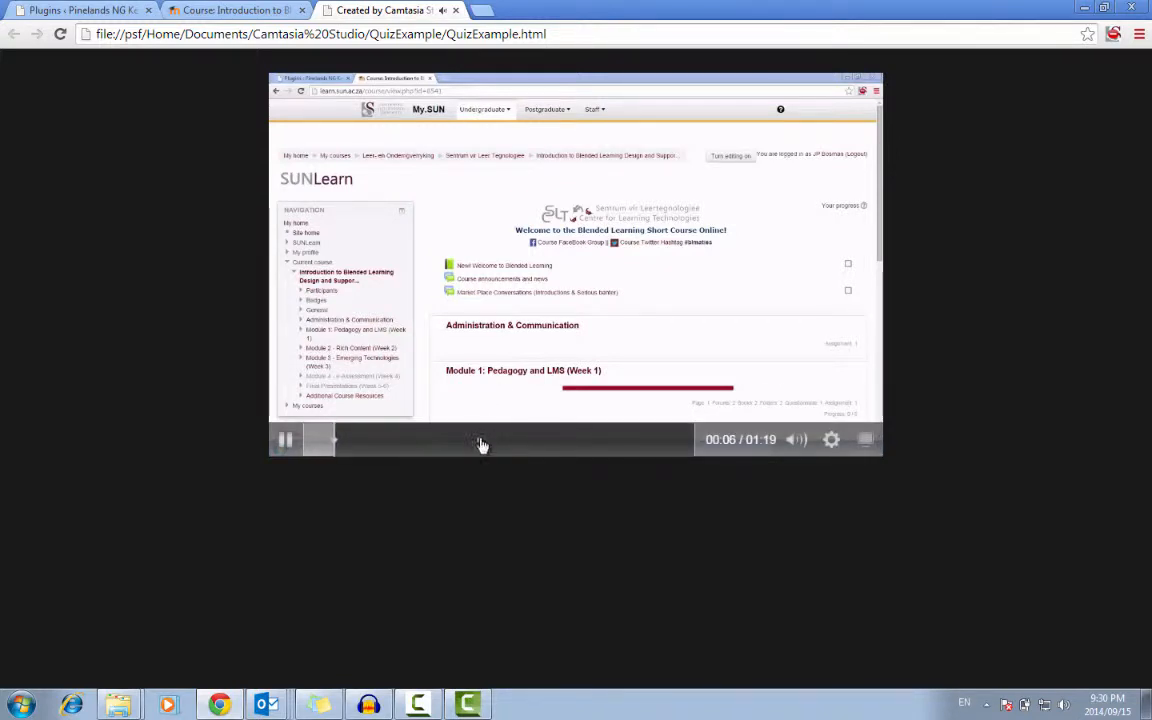
pyautogui.click(457, 442)
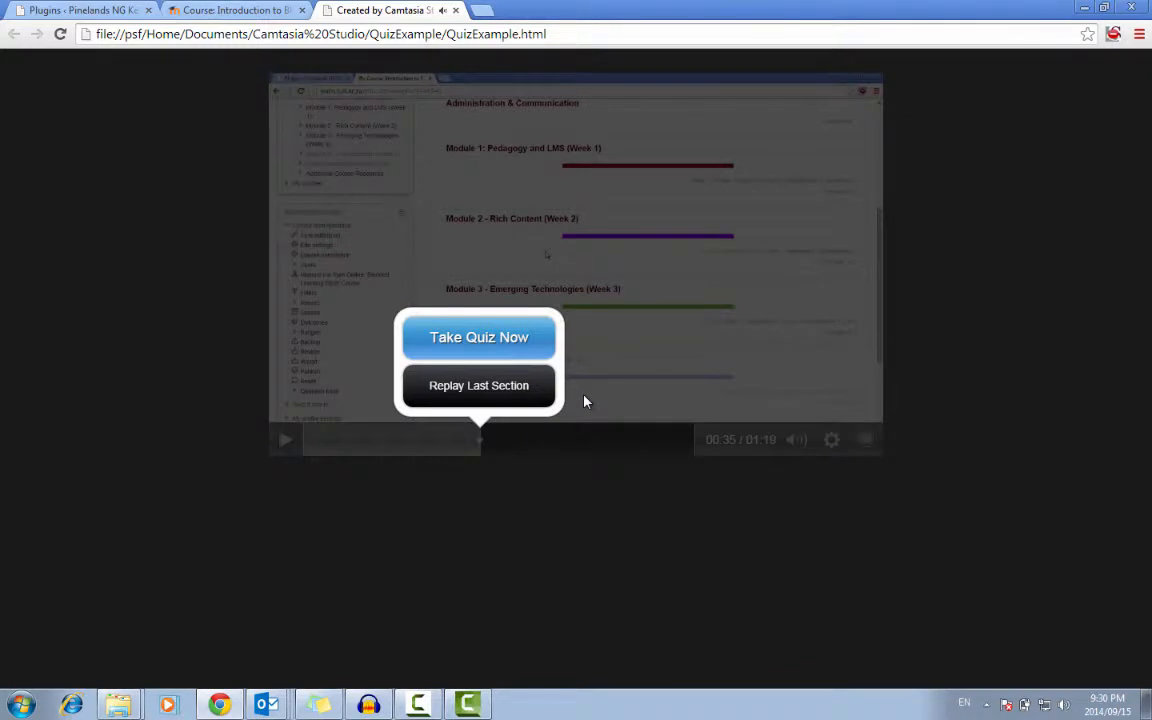
pyautogui.click(489, 340)
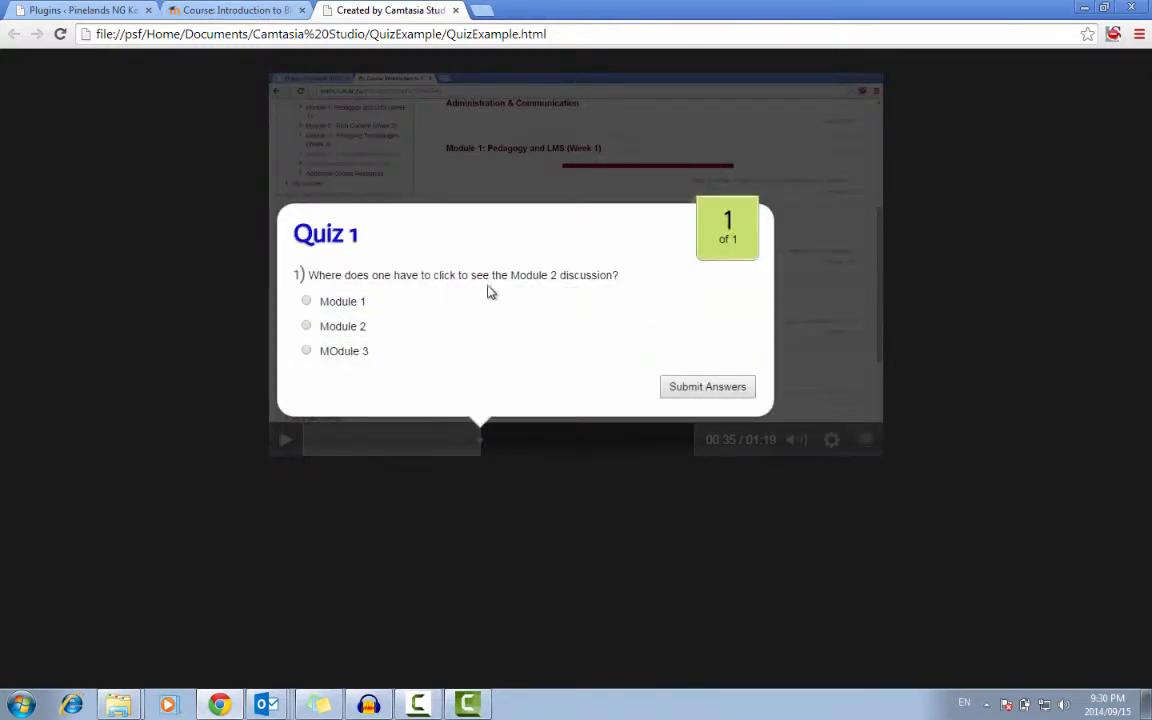
# Step: Submit Module 2 as the quiz answer, continue past the answer review and pause the video
pyautogui.click(308, 327)
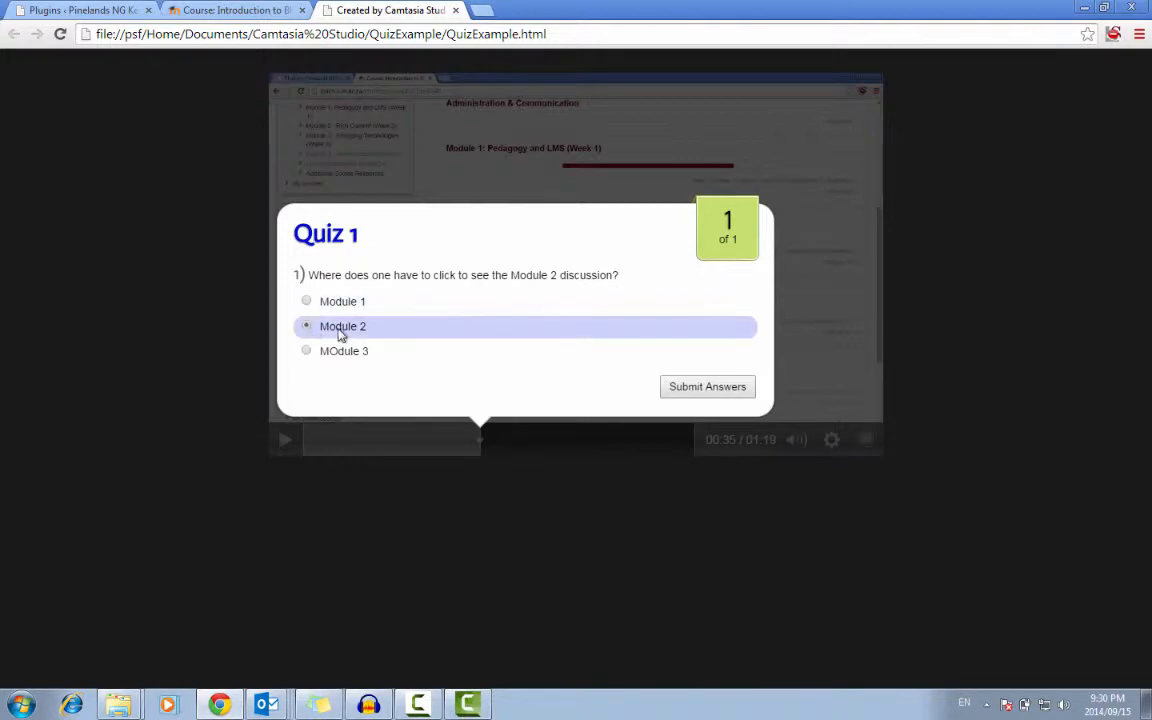
pyautogui.click(690, 393)
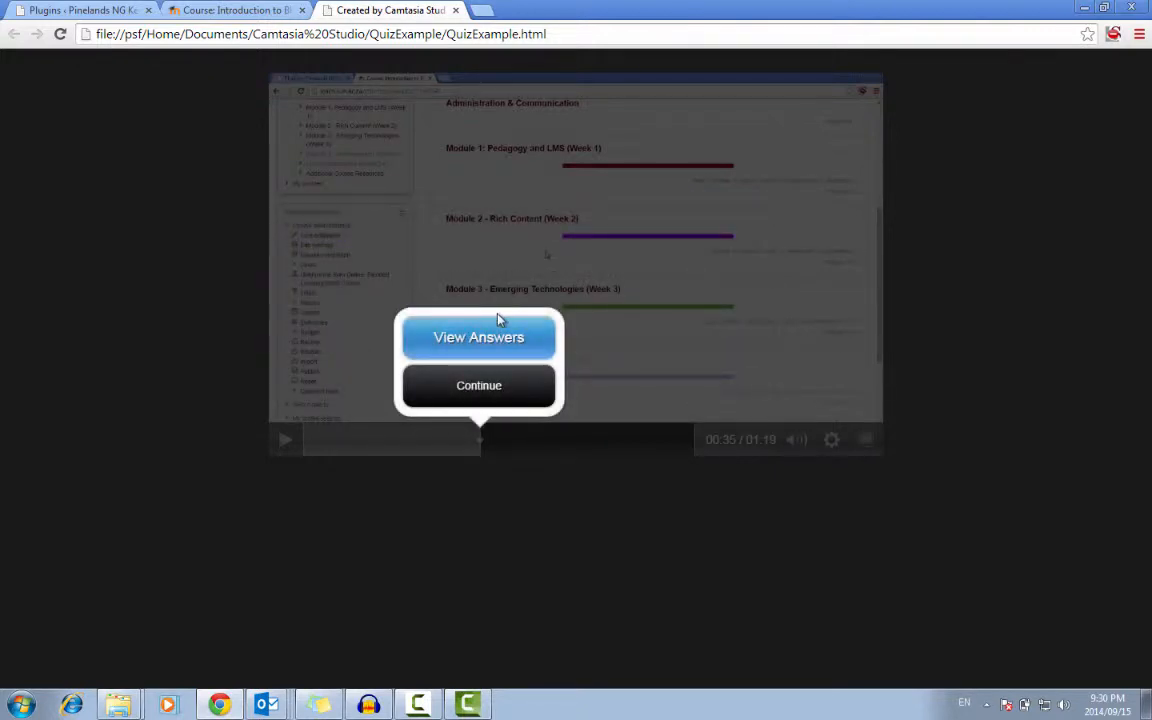
pyautogui.click(493, 390)
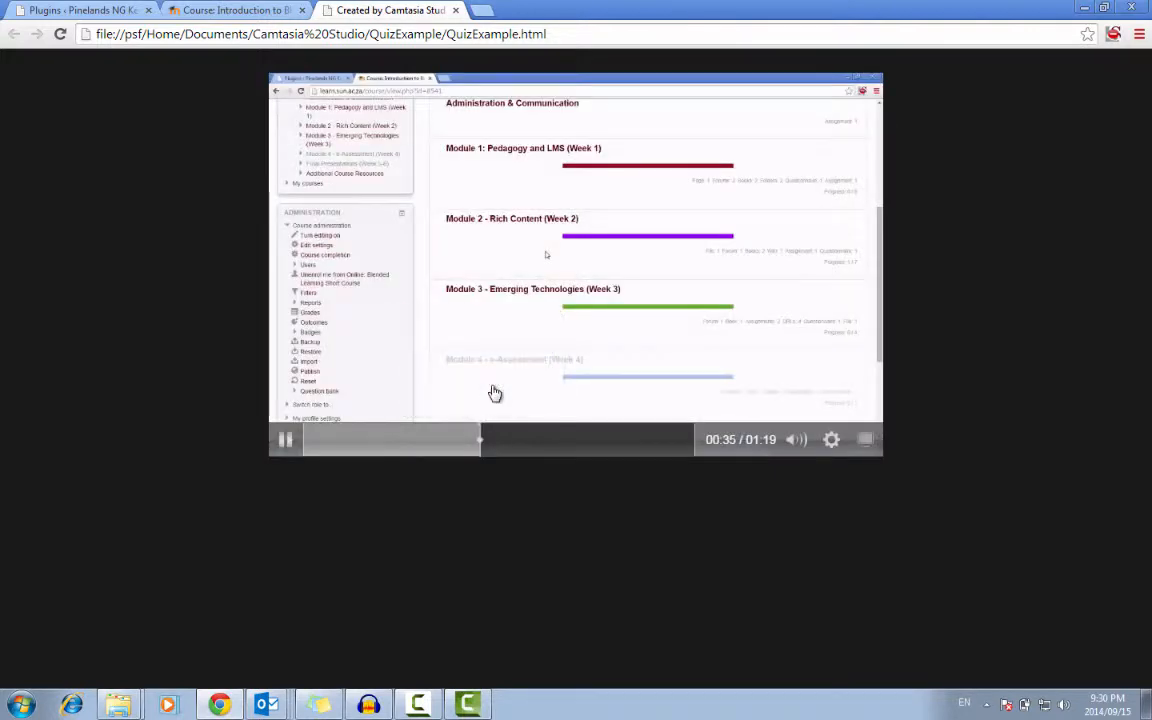
pyautogui.click(285, 441)
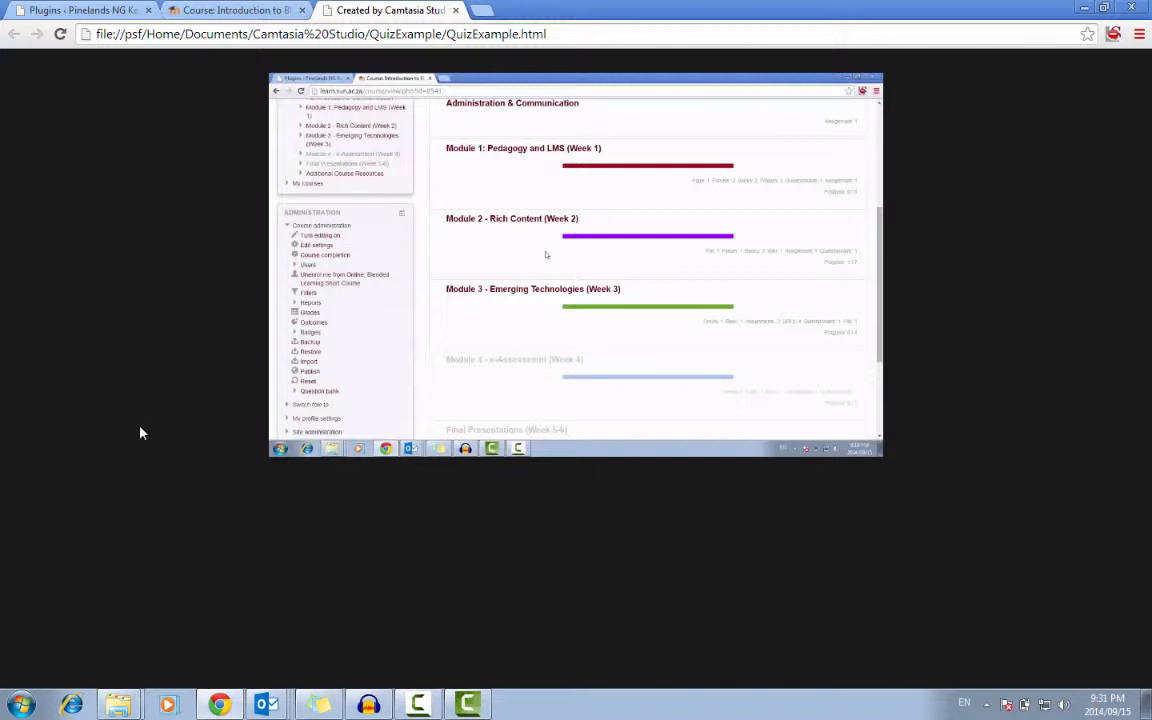
# Step: Switch to the file explorer, open the QuizExample production folder in Camtasia Studio and inspect its MP4 video
pyautogui.moveTo(131, 693)
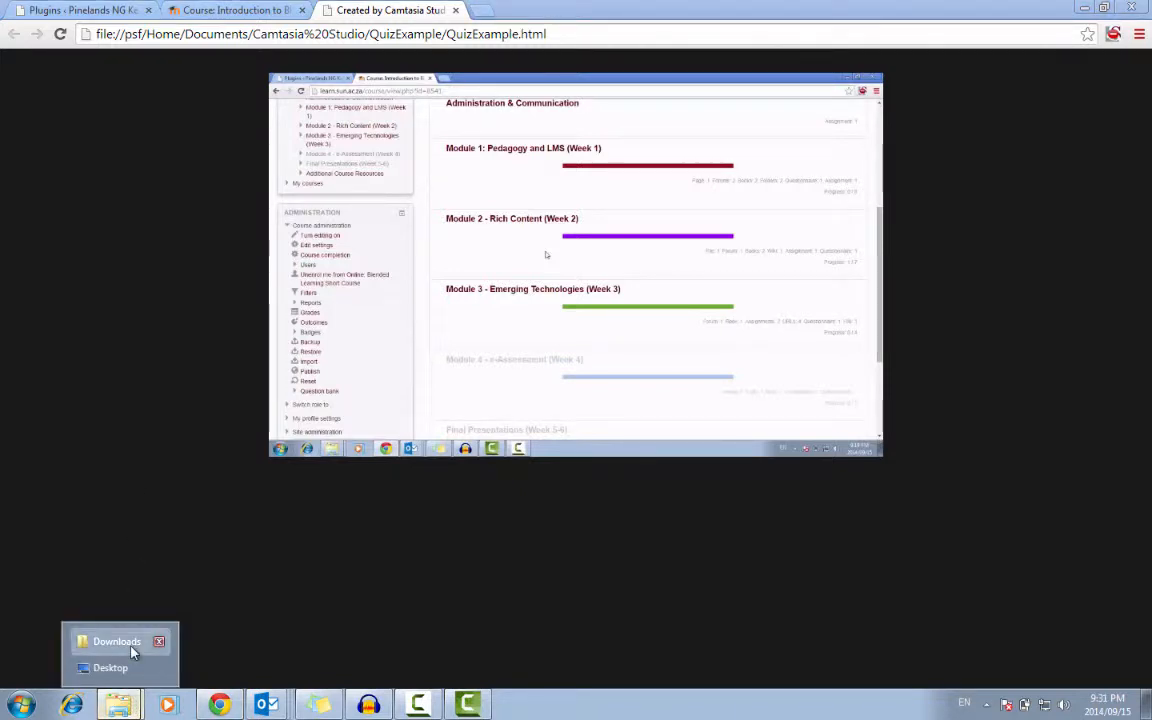
pyautogui.click(131, 650)
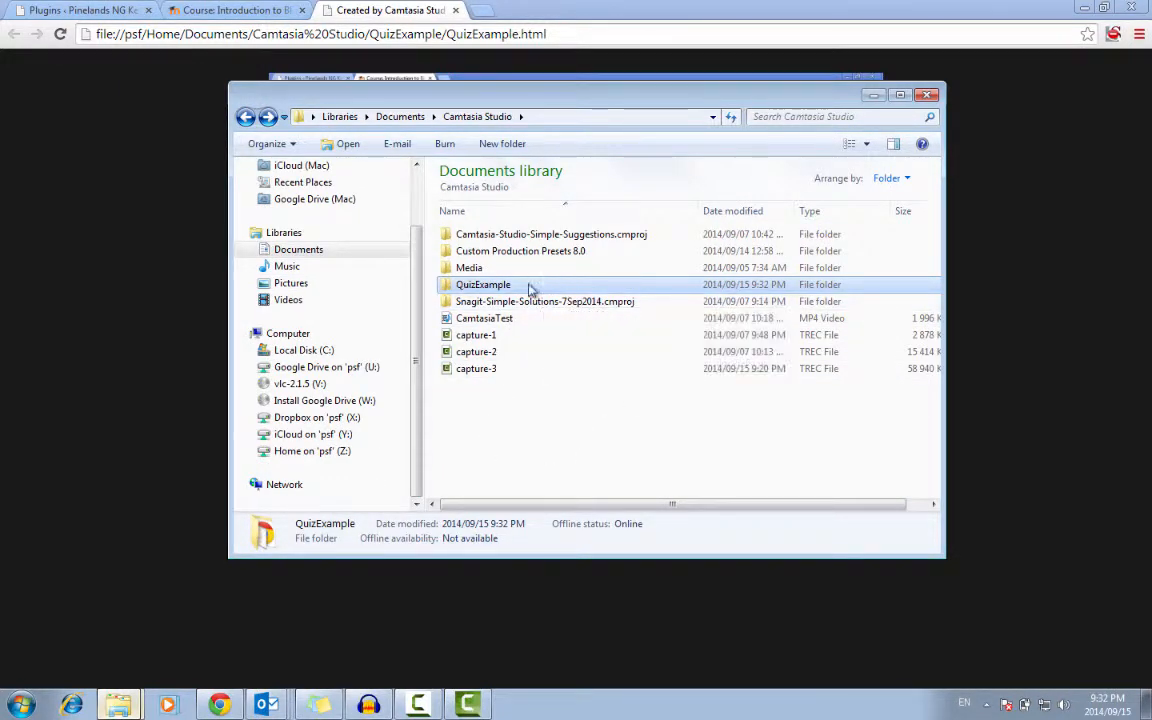
pyautogui.doubleClick(490, 286)
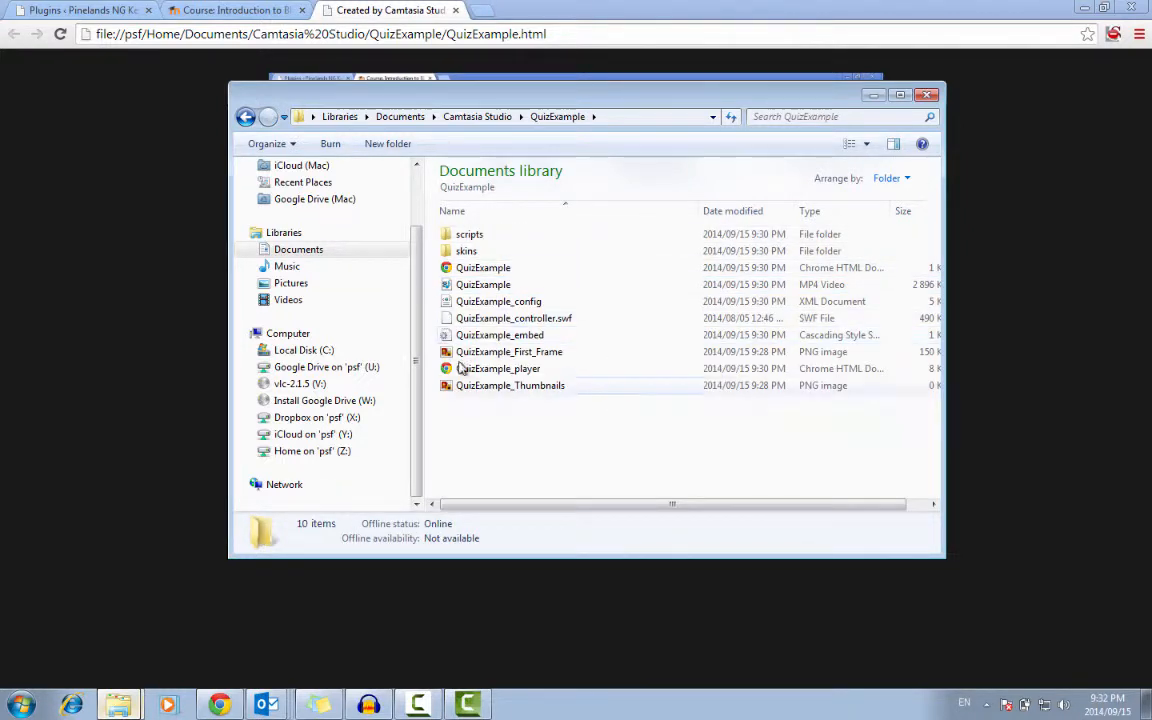
pyautogui.click(483, 286)
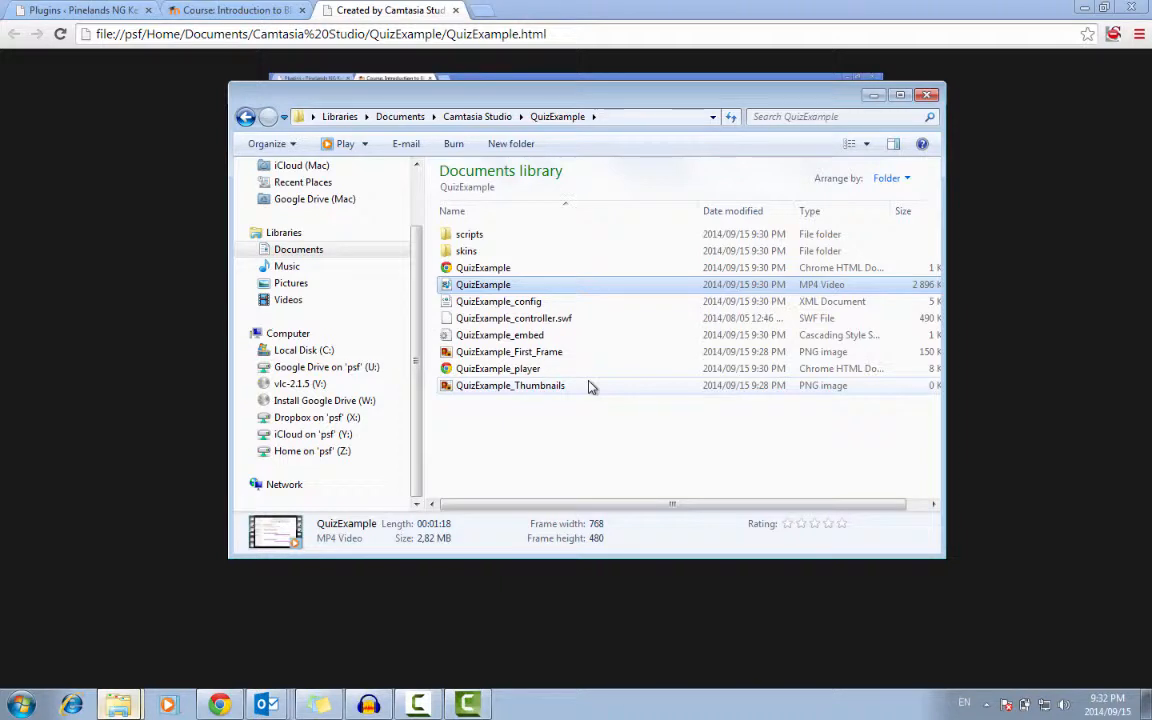
# Step: Return to the Camtasia Studio folder and compress the QuizExample folder into a zip file named QuizExample
pyautogui.click(480, 117)
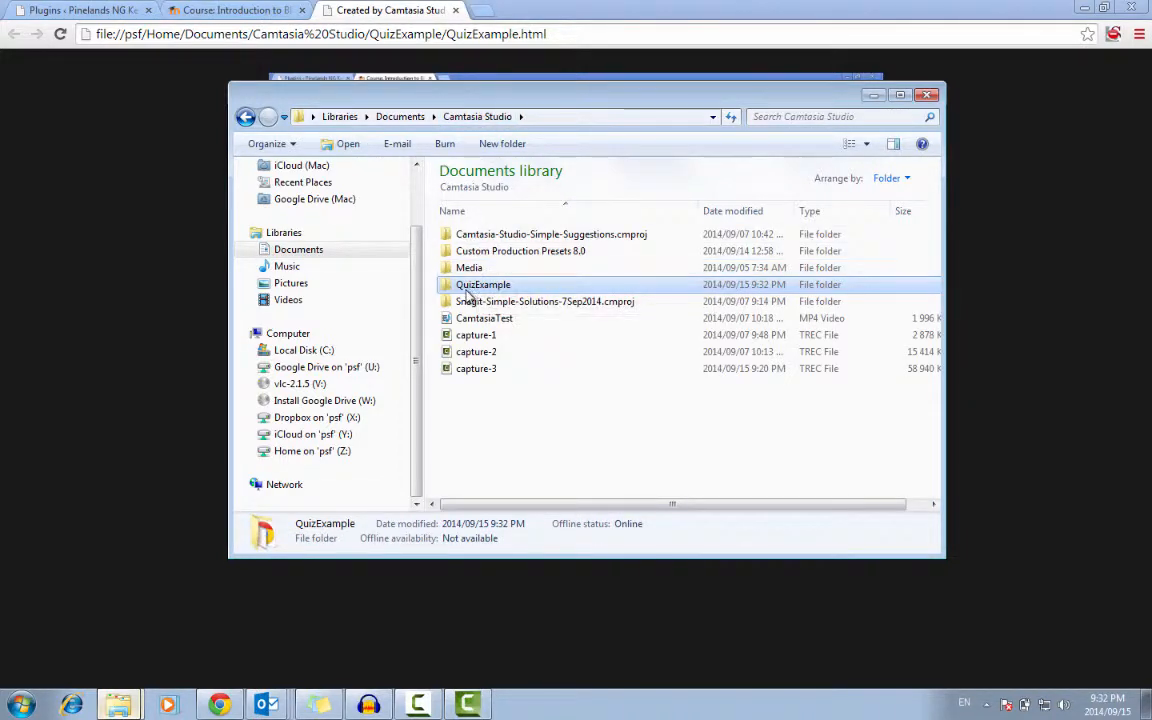
pyautogui.rightClick(476, 289)
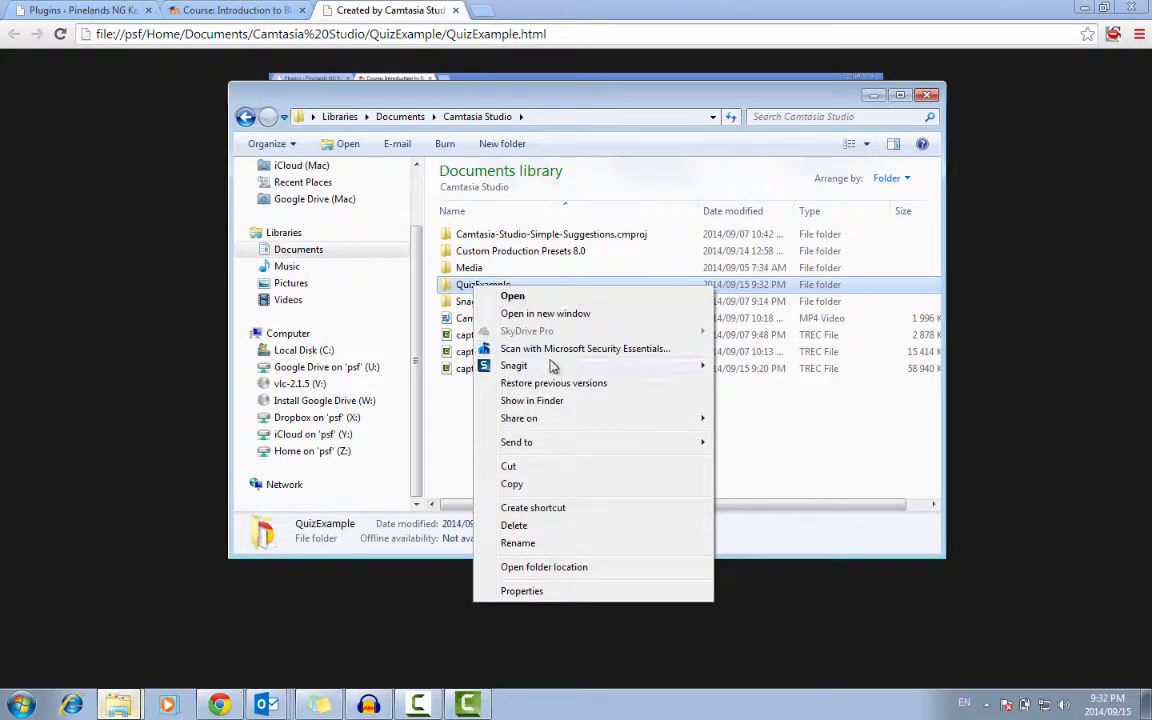
pyautogui.moveTo(617, 446)
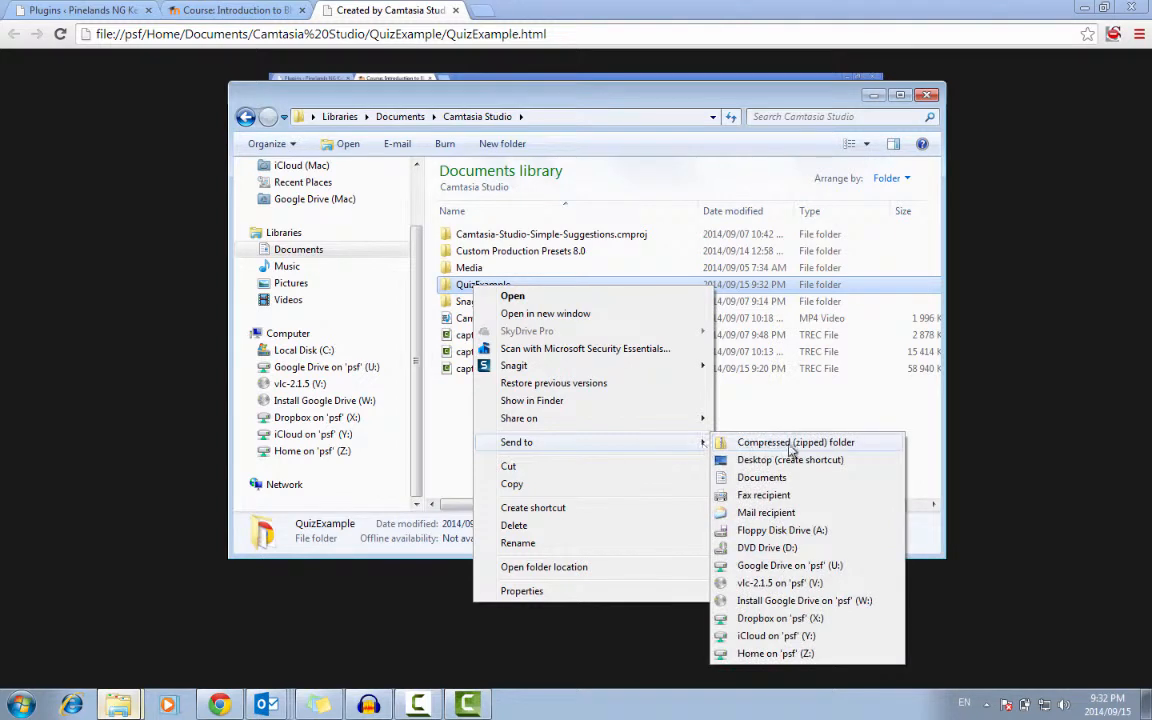
pyautogui.click(720, 442)
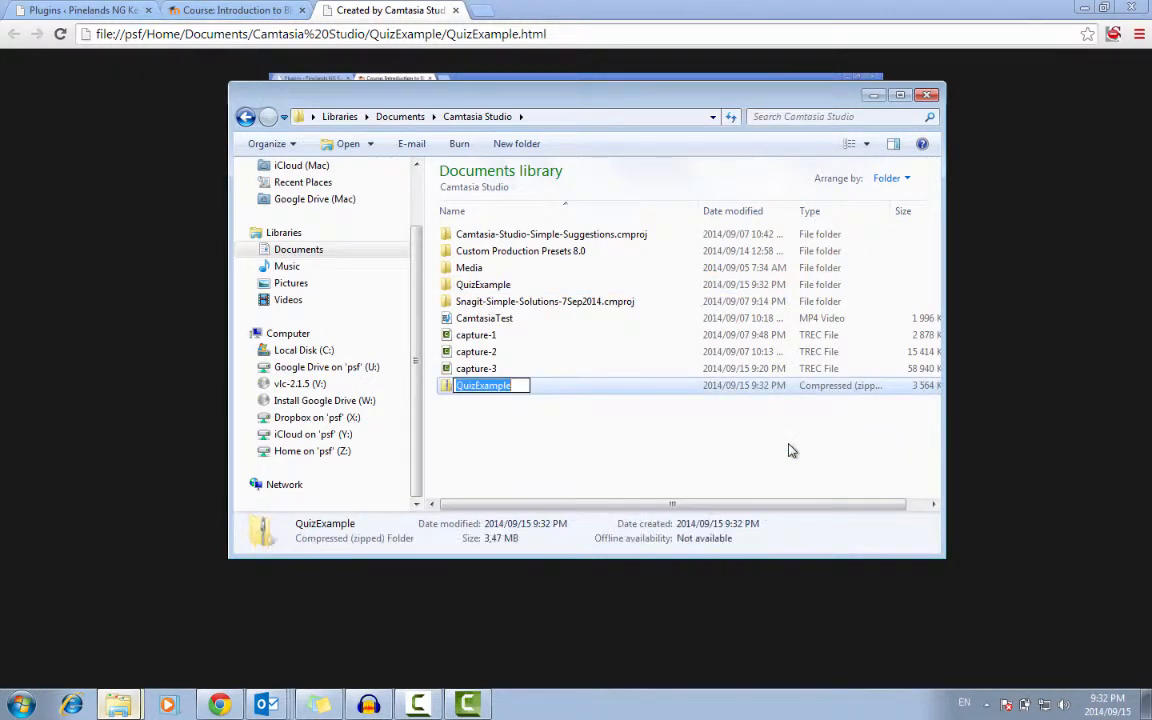
pyautogui.click(500, 453)
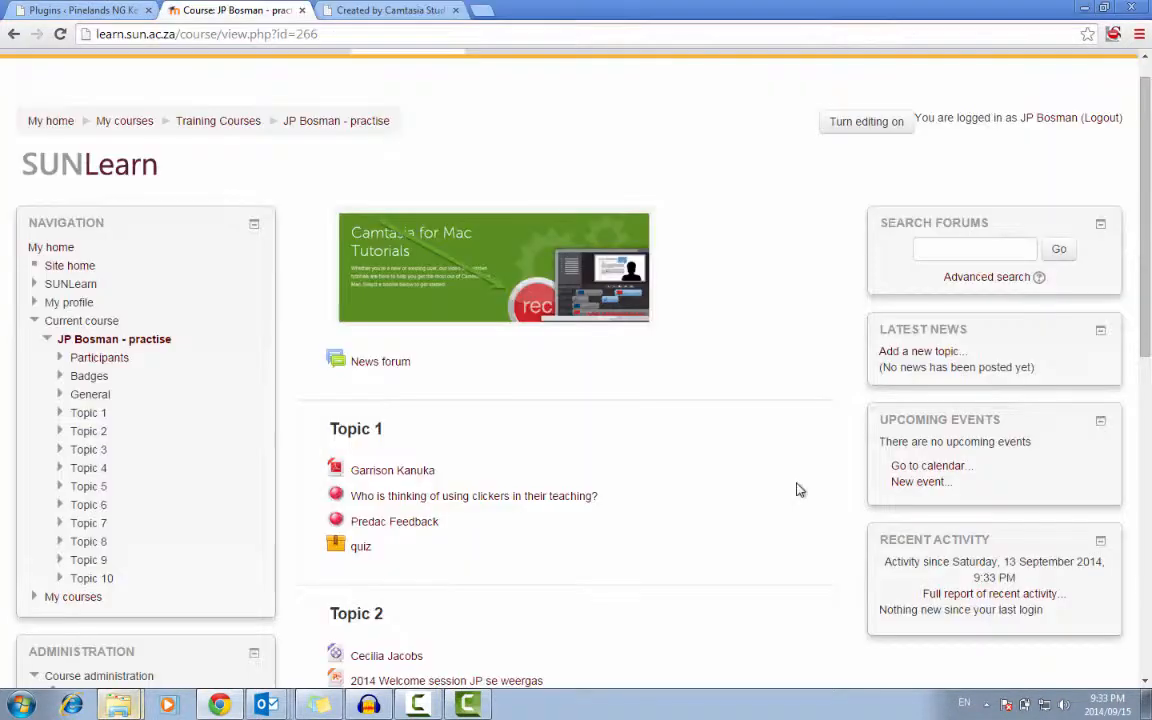
# Step: Turn on editing in the SUNLearn practise course and upload QuizExample.zip to Topic 3 as a file resource
pyautogui.click(866, 122)
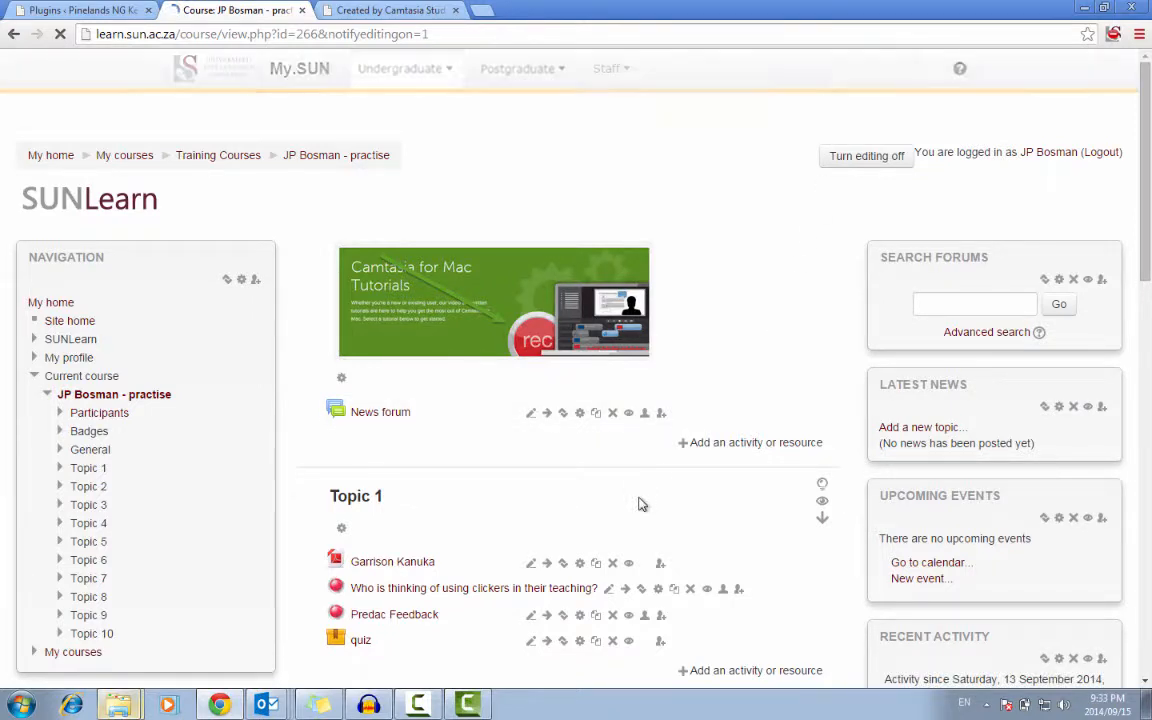
pyautogui.scroll(-5, 641, 504)
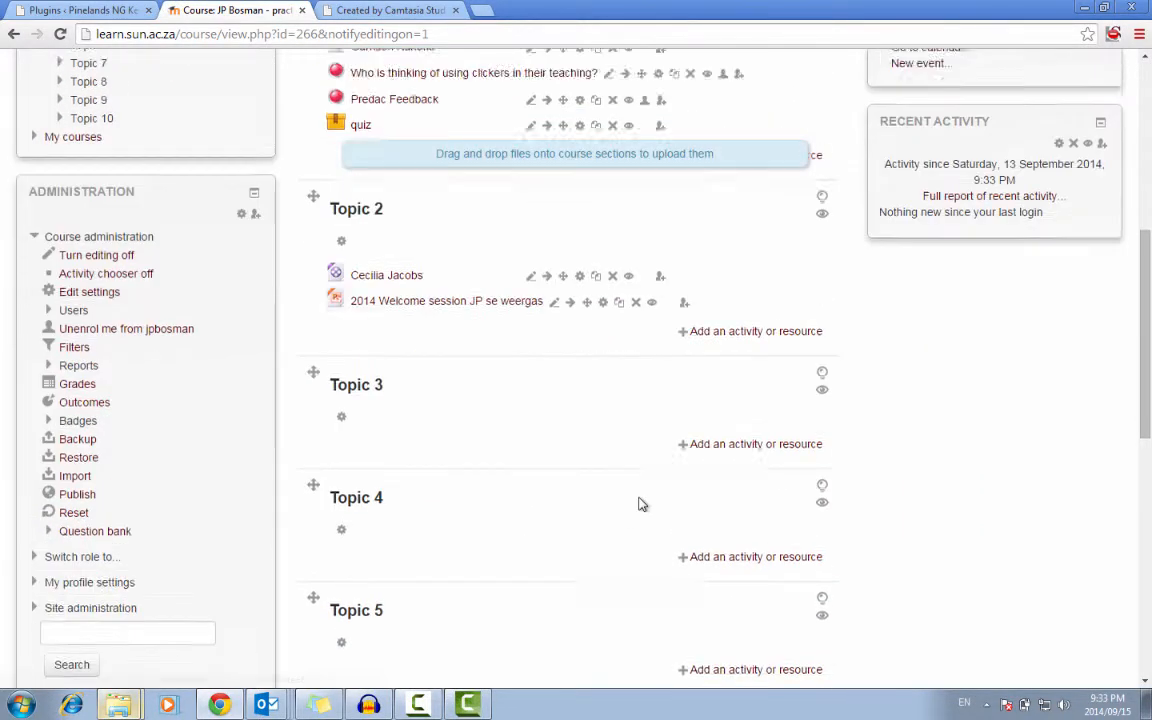
pyautogui.scroll(-2, 641, 504)
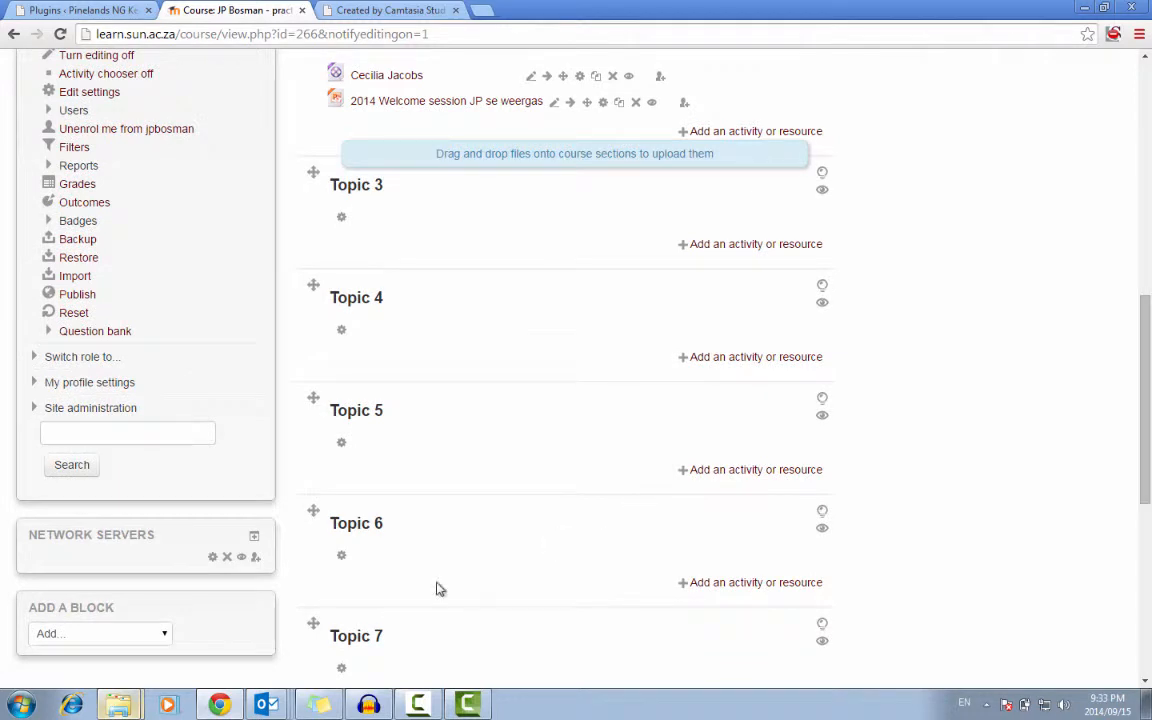
pyautogui.click(117, 703)
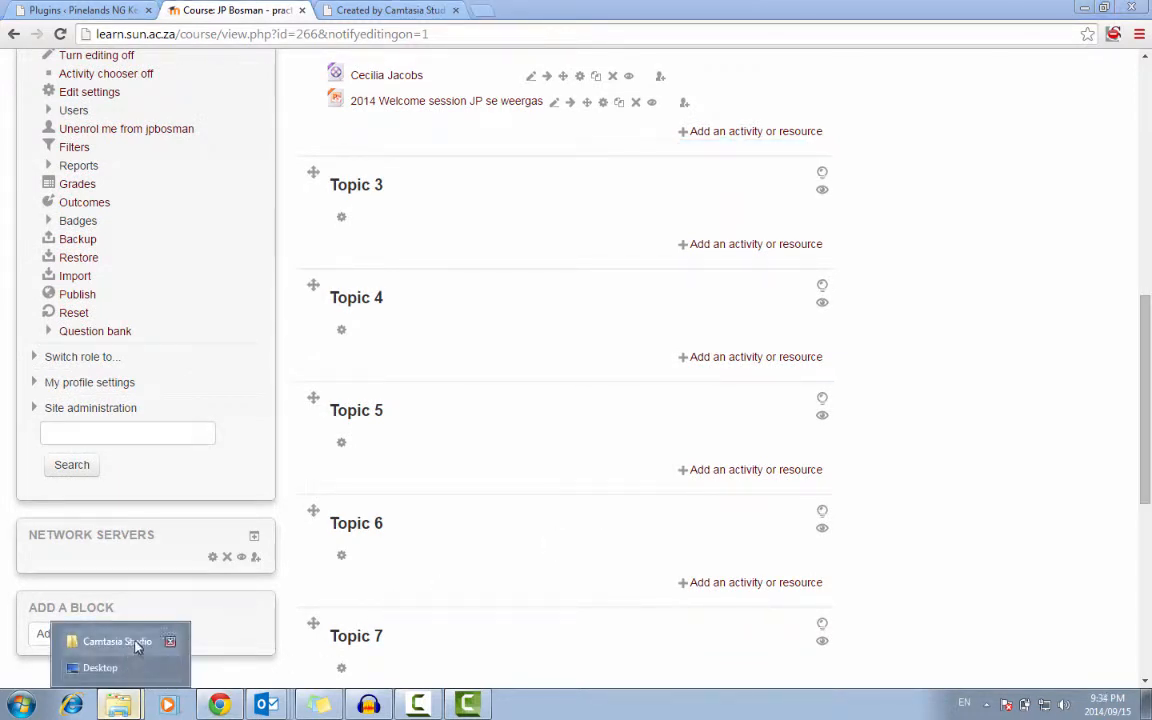
pyautogui.click(136, 643)
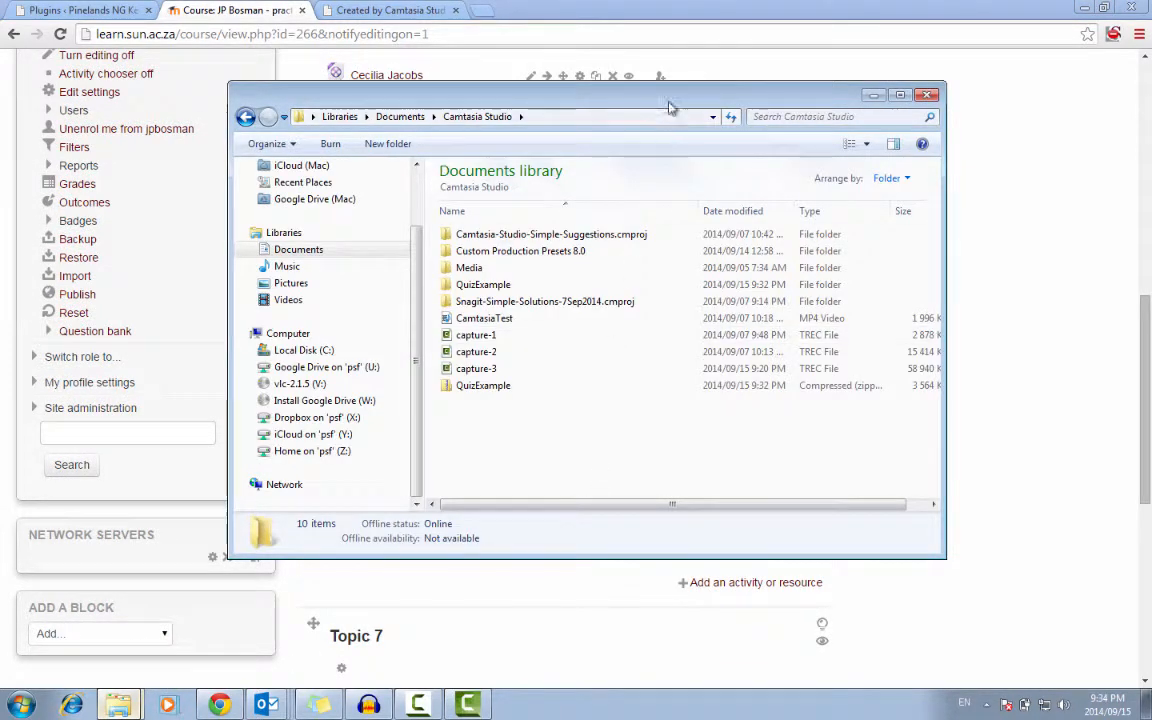
pyautogui.moveTo(599, 105); pyautogui.dragTo(885, 14)
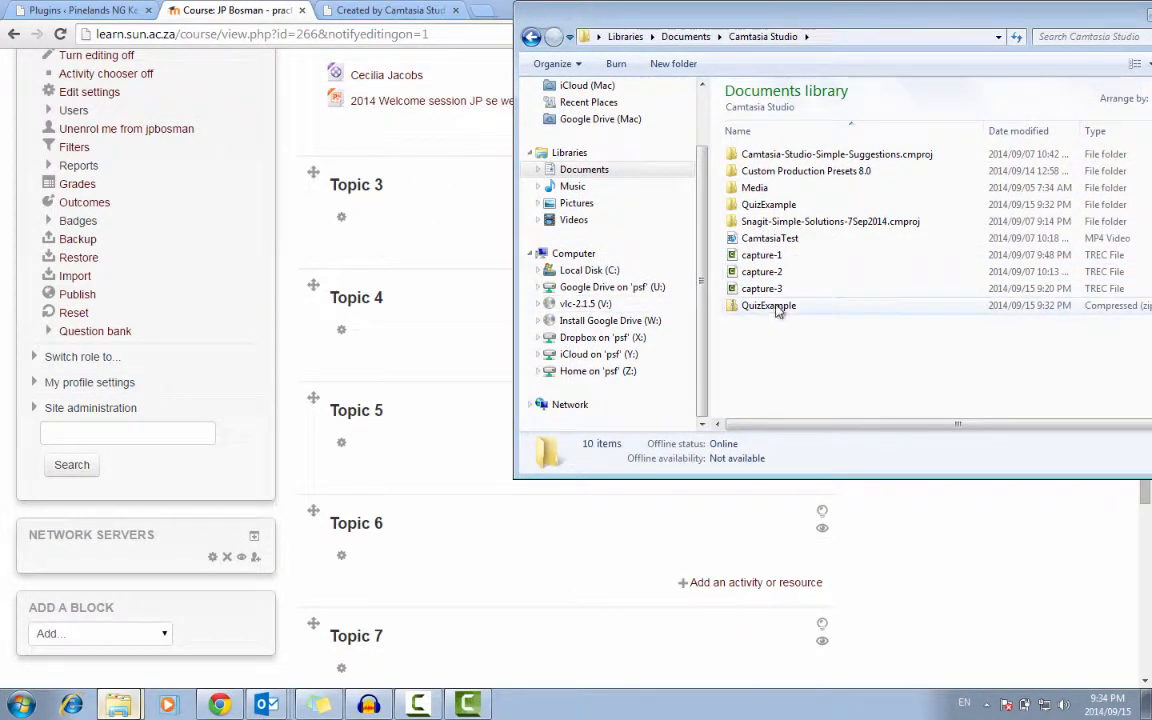
pyautogui.moveTo(778, 312); pyautogui.dragTo(382, 245)
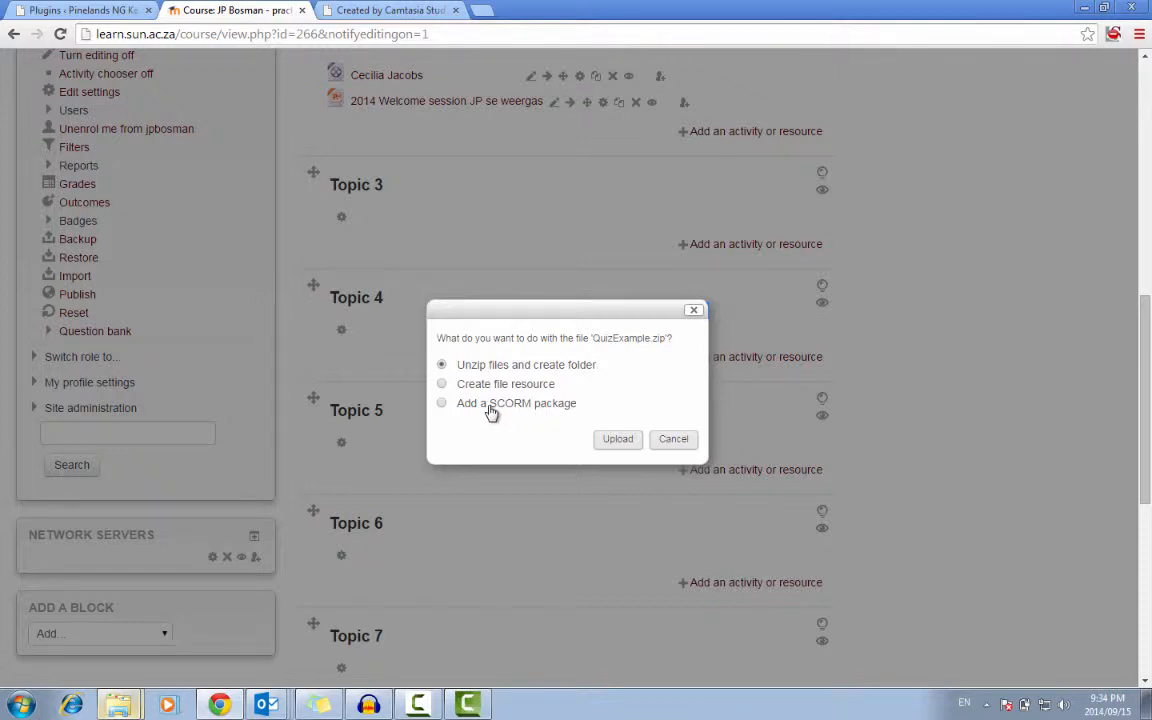
pyautogui.click(443, 386)
pyautogui.click(616, 446)
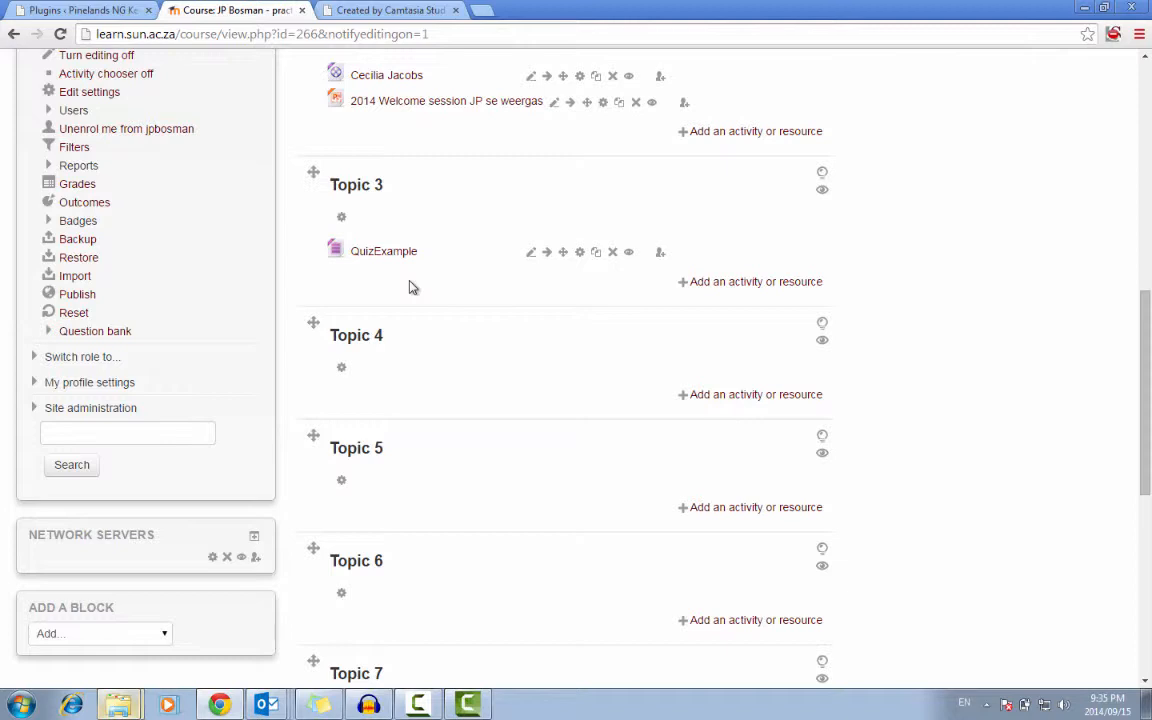
# Step: Open the settings of the uploaded resource in Topic 3 and change its name to Quiz Example
pyautogui.click(582, 254)
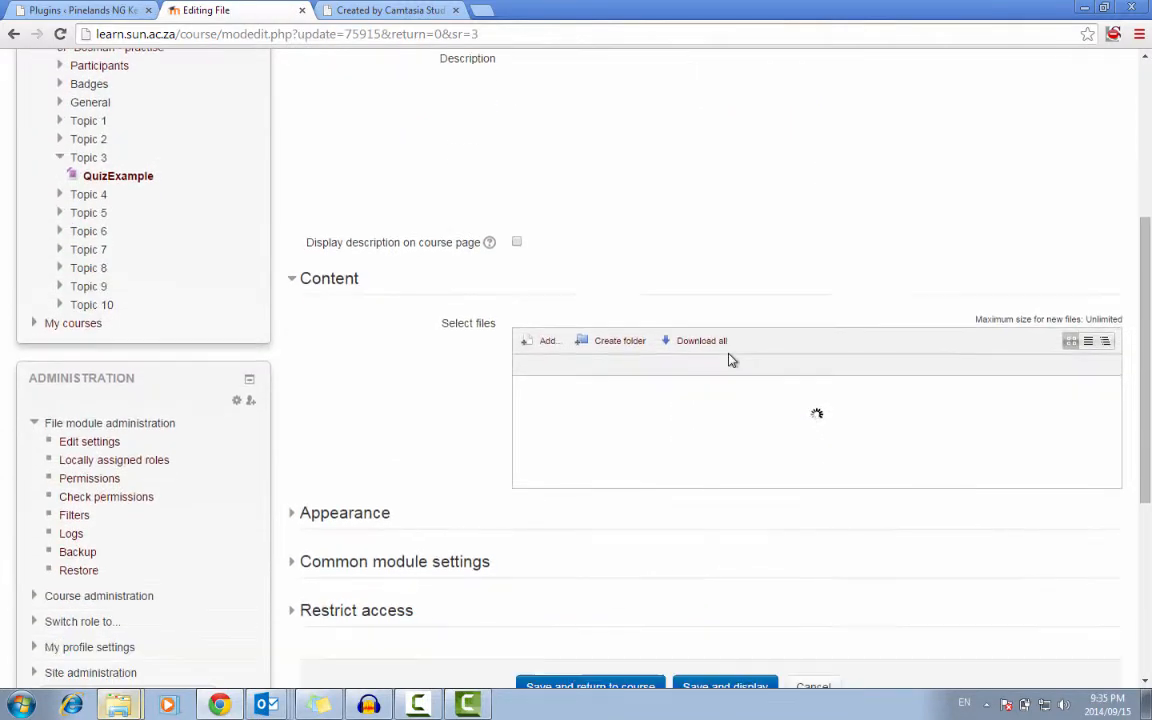
pyautogui.scroll(3, 728, 360)
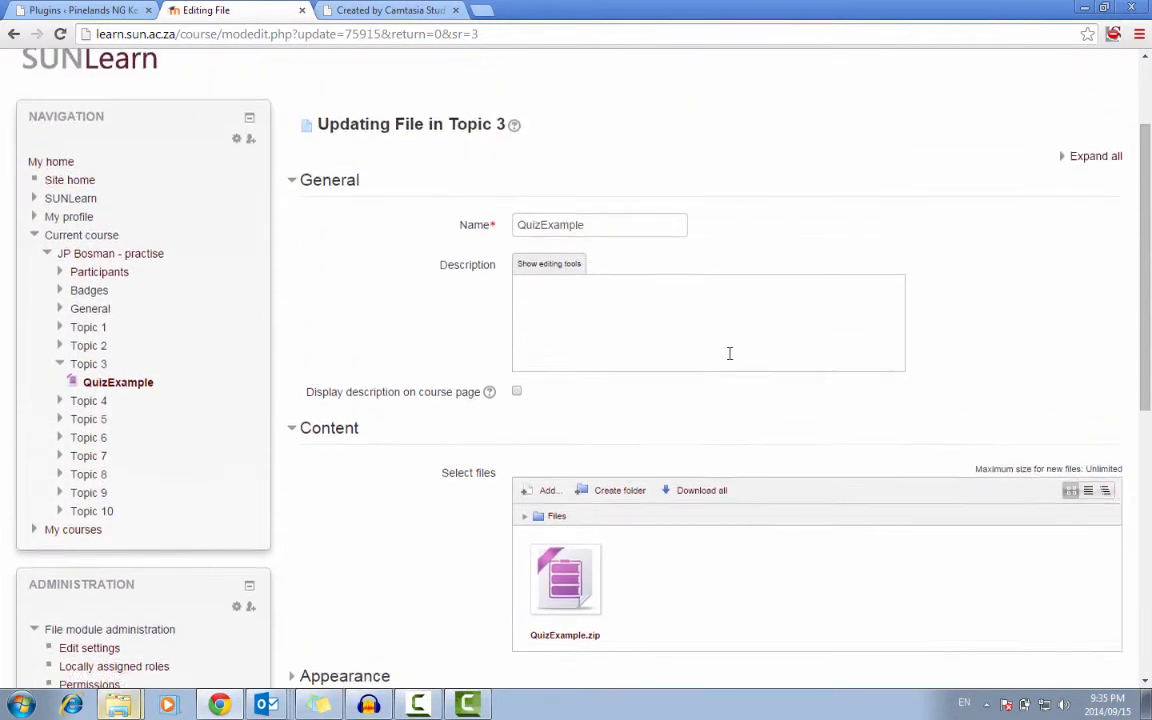
pyautogui.scroll(-1, 757, 320)
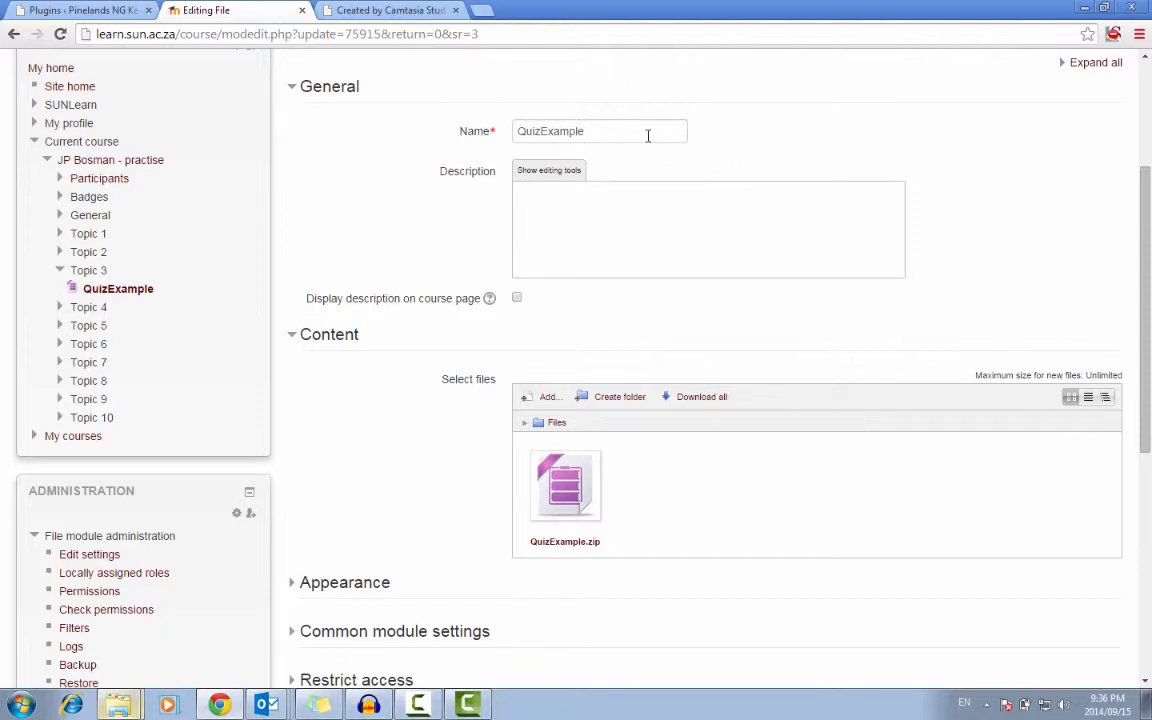
pyautogui.click(540, 130)
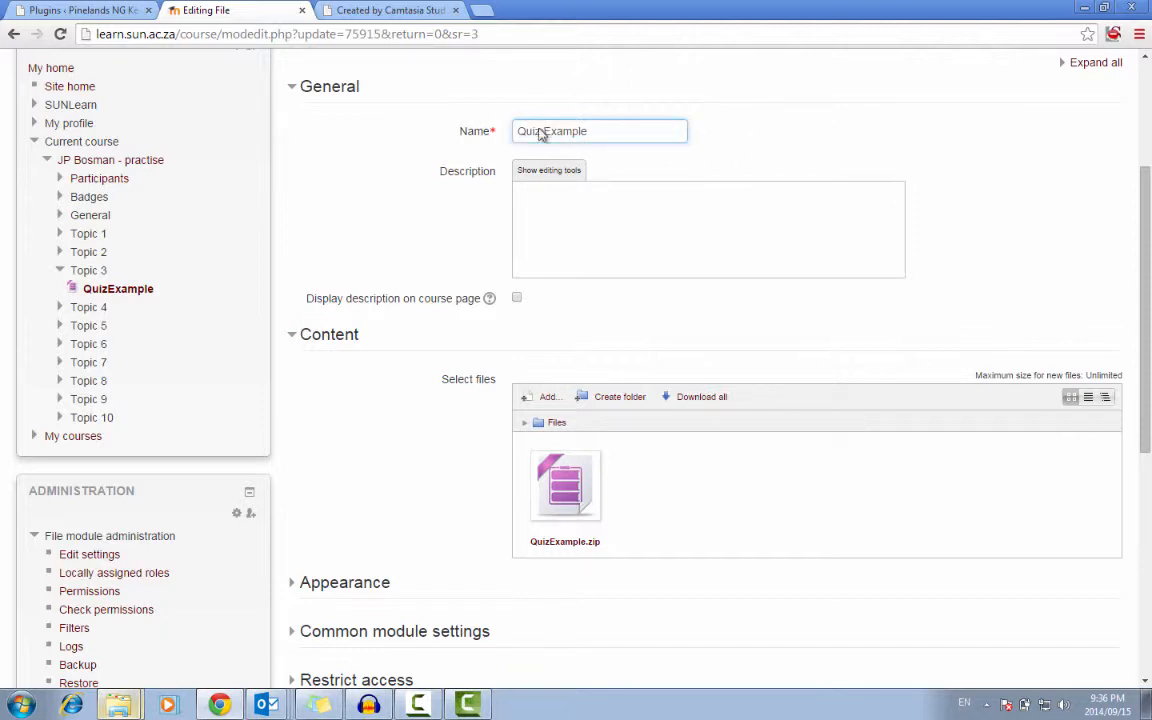
# Step: Unzip QuizExample.zip within the resource's content files
pyautogui.scroll(-3, 710, 427)
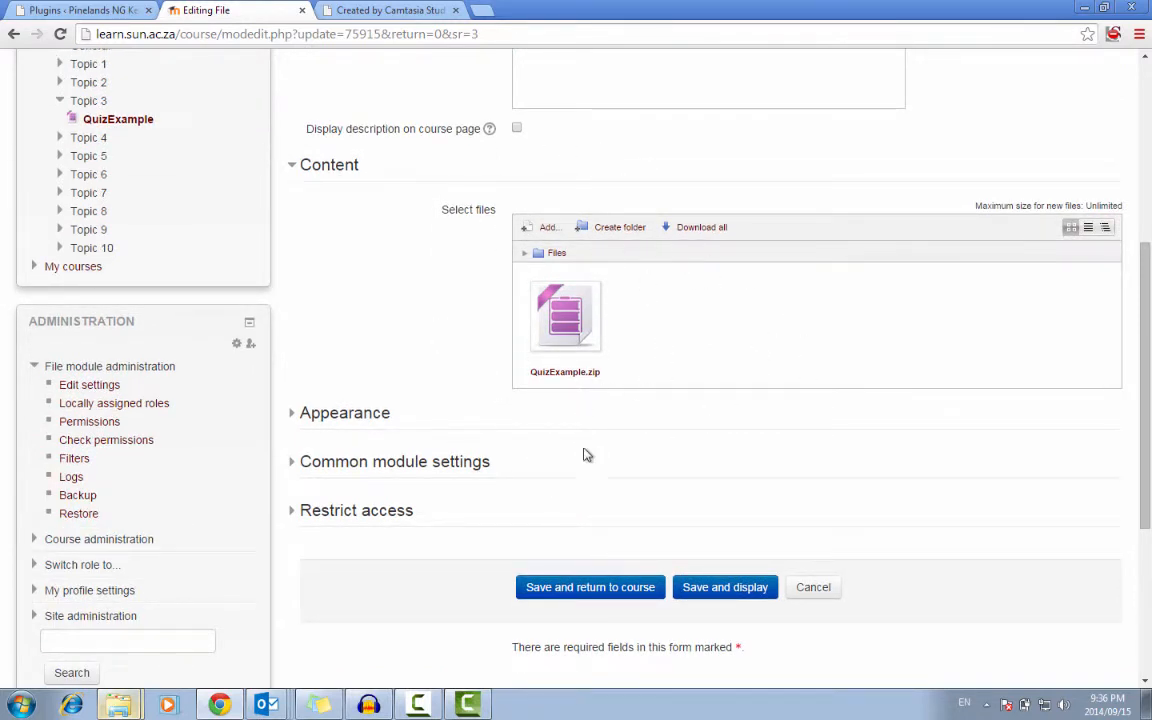
pyautogui.click(580, 333)
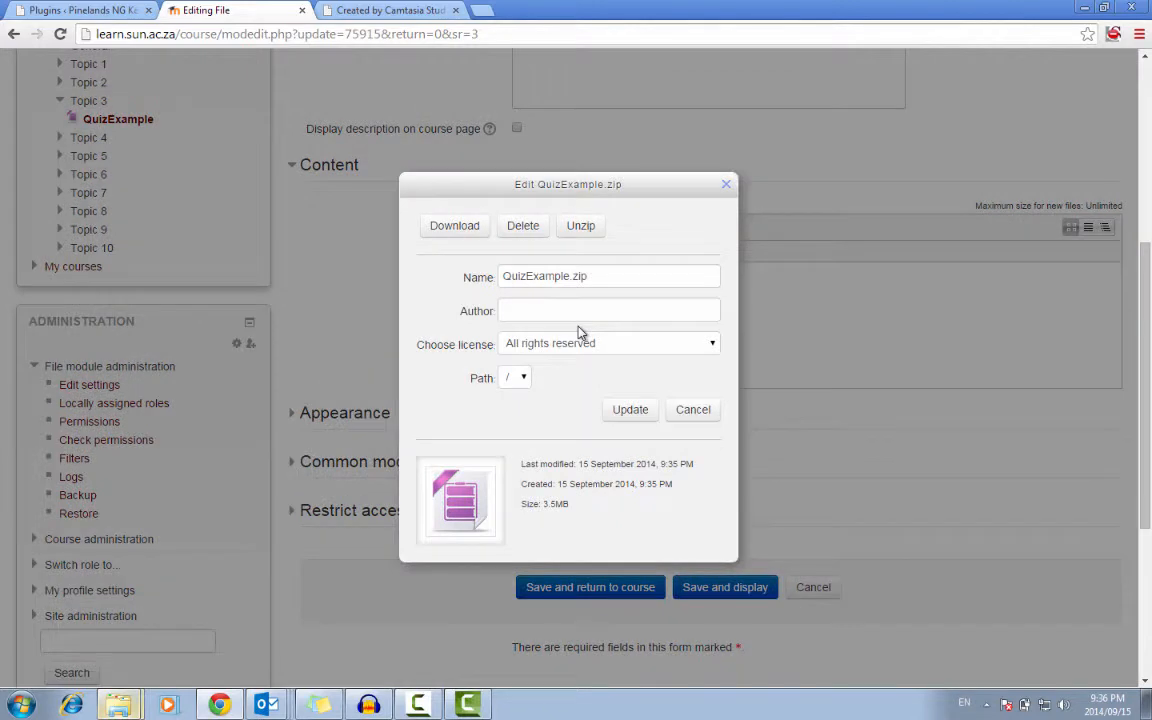
pyautogui.click(583, 228)
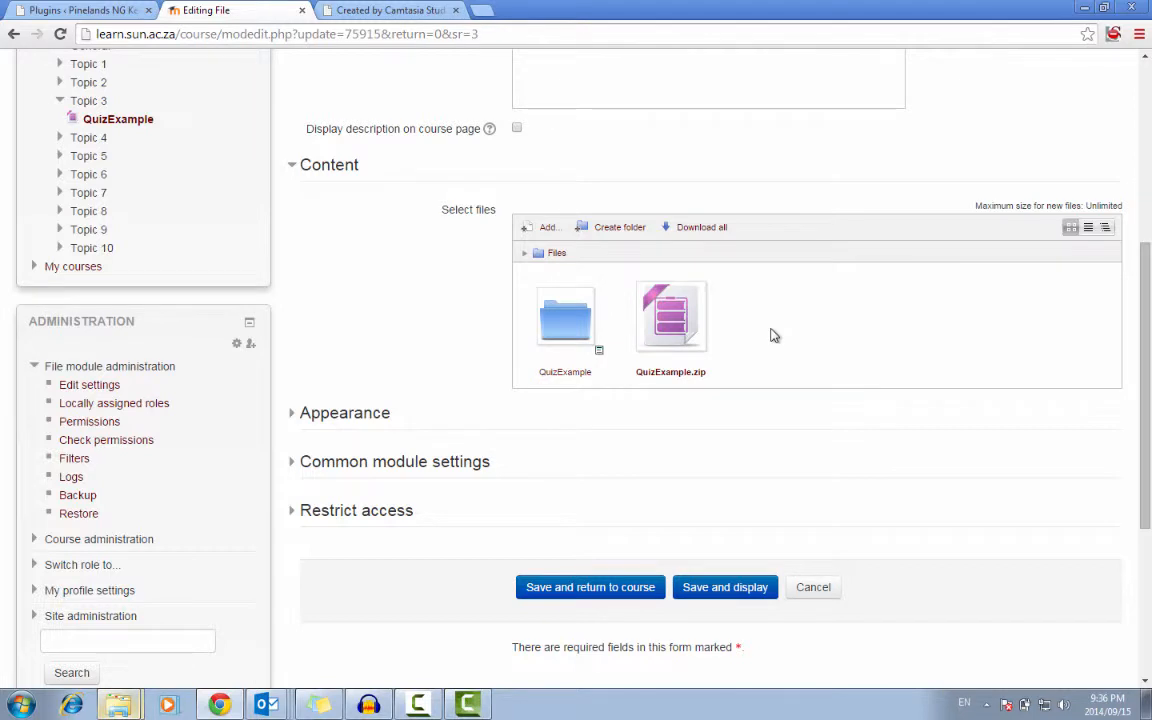
# Step: Open the extracted QuizExample folder and set QuizExample.html as the resource's main file
pyautogui.click(567, 333)
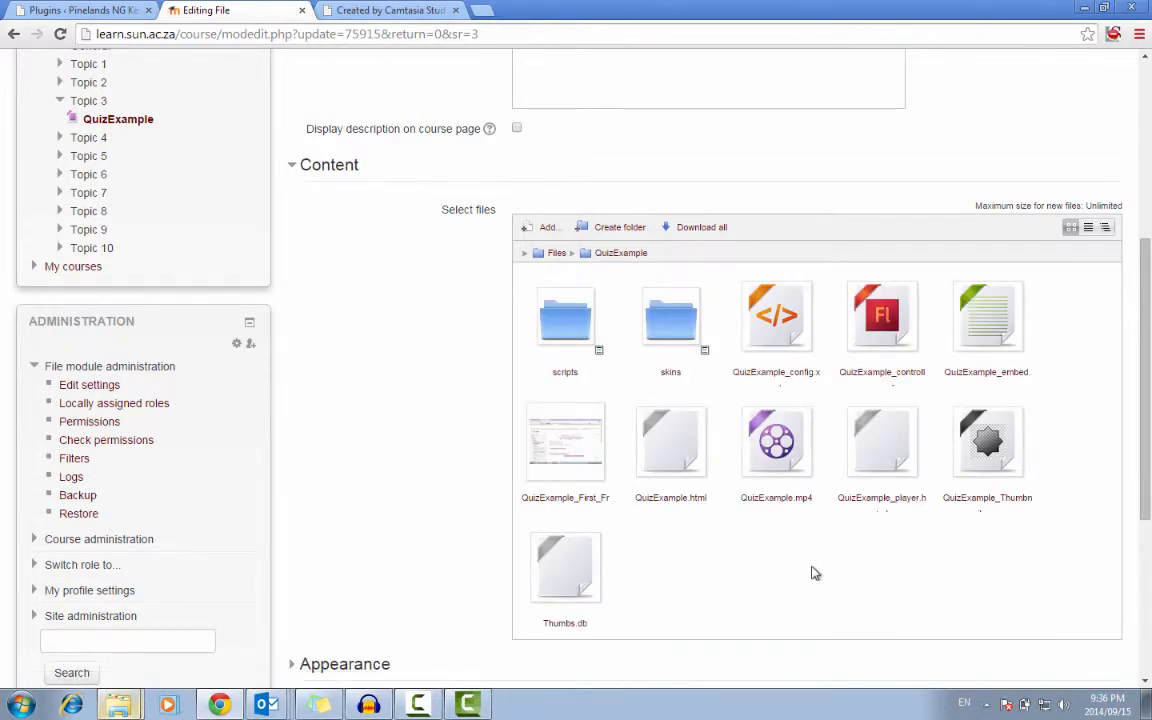
pyautogui.scroll(-1, 815, 573)
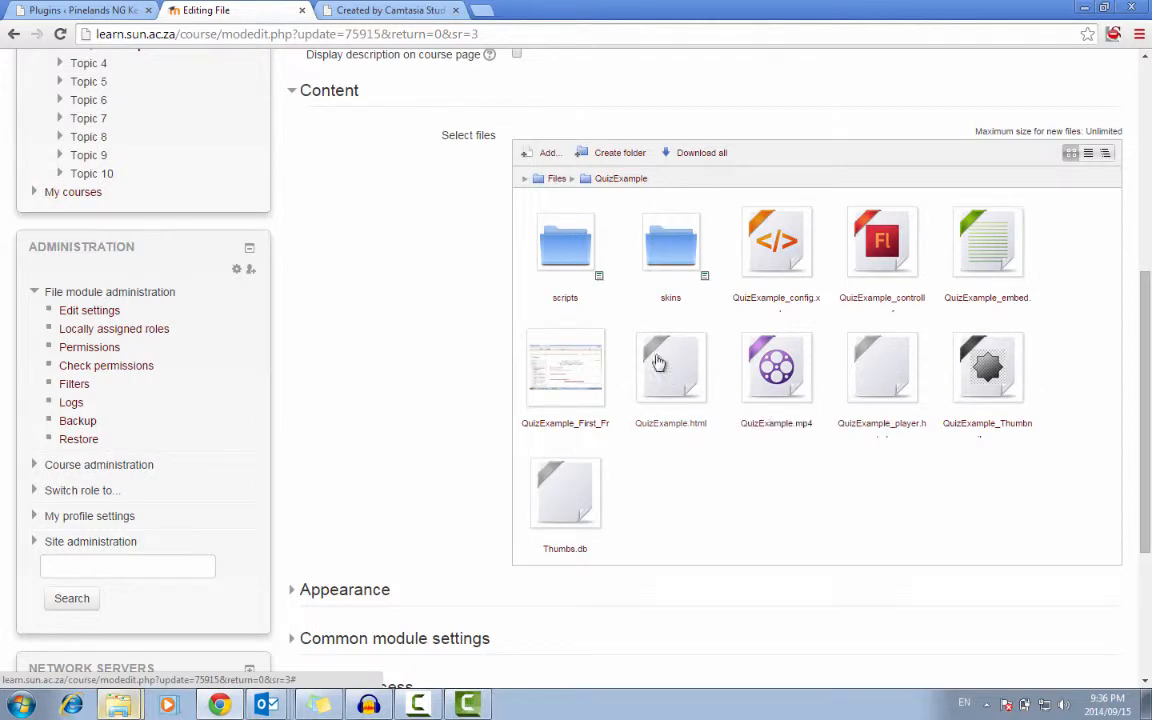
pyautogui.click(677, 380)
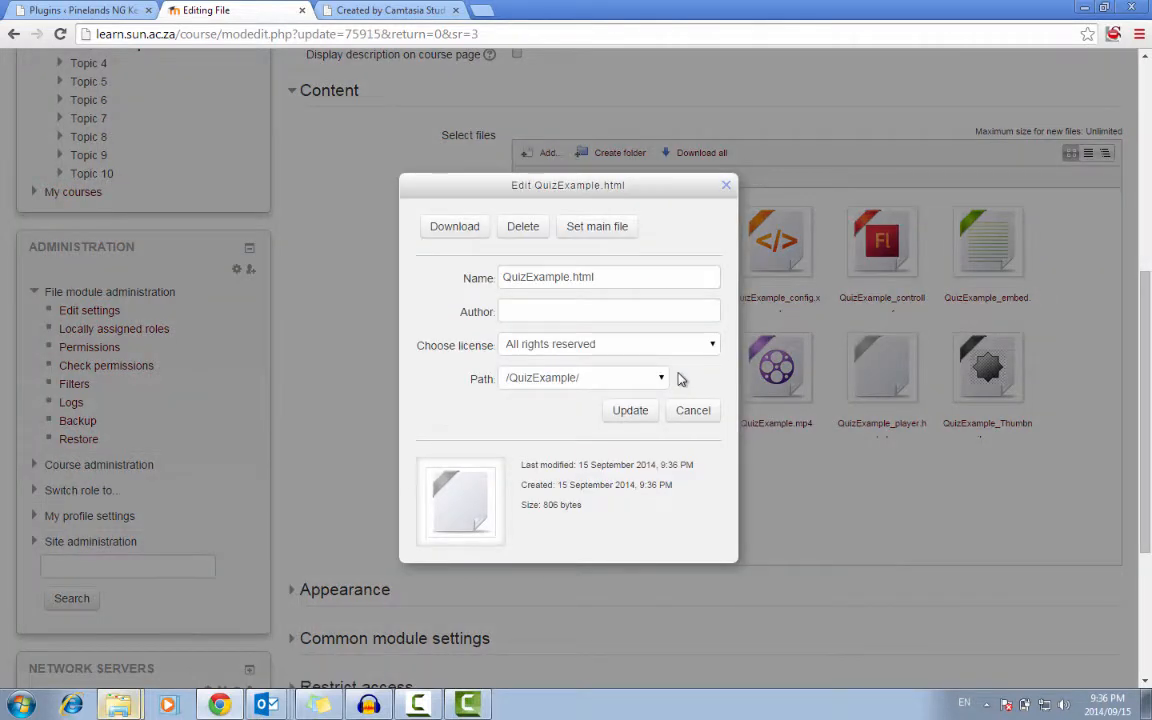
pyautogui.click(612, 234)
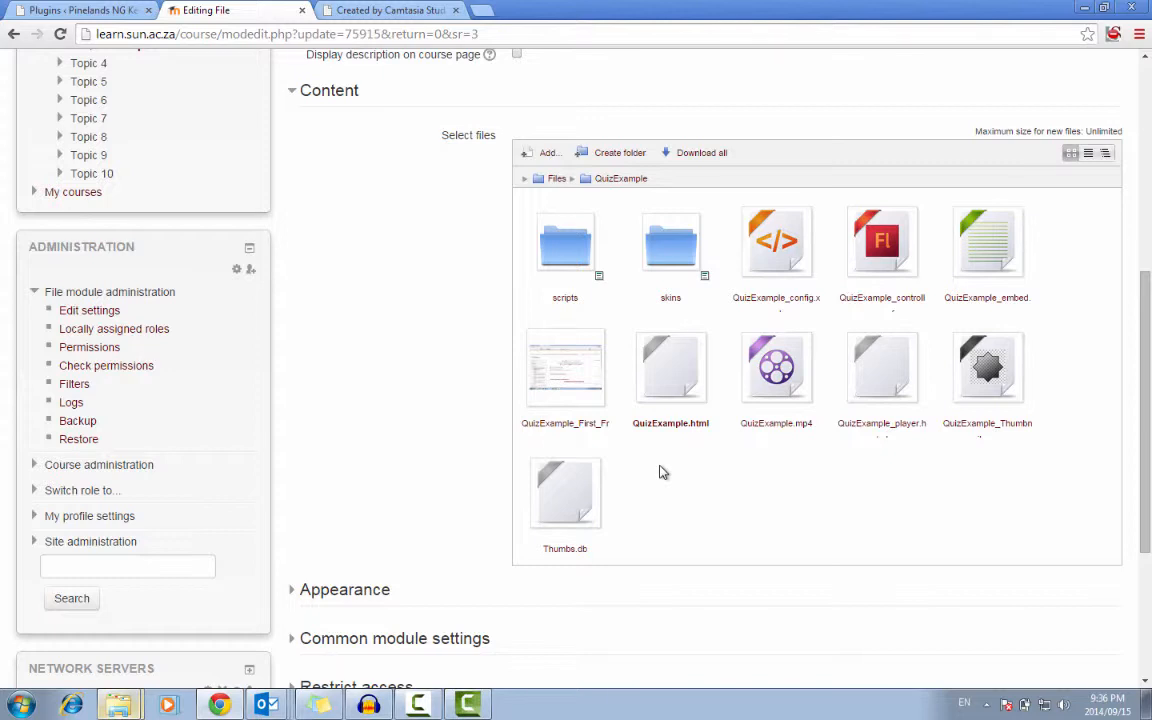
# Step: Set the resource's Display option to New window, then save the settings and return to the course
pyautogui.scroll(-2, 659, 472)
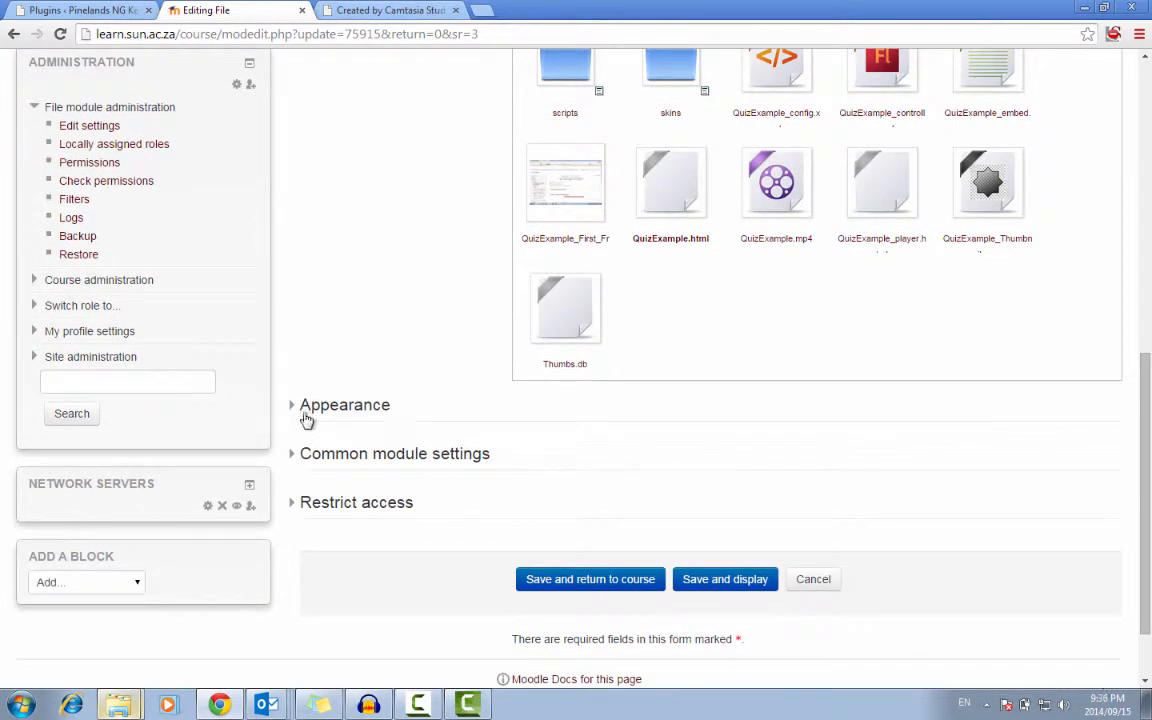
pyautogui.click(291, 410)
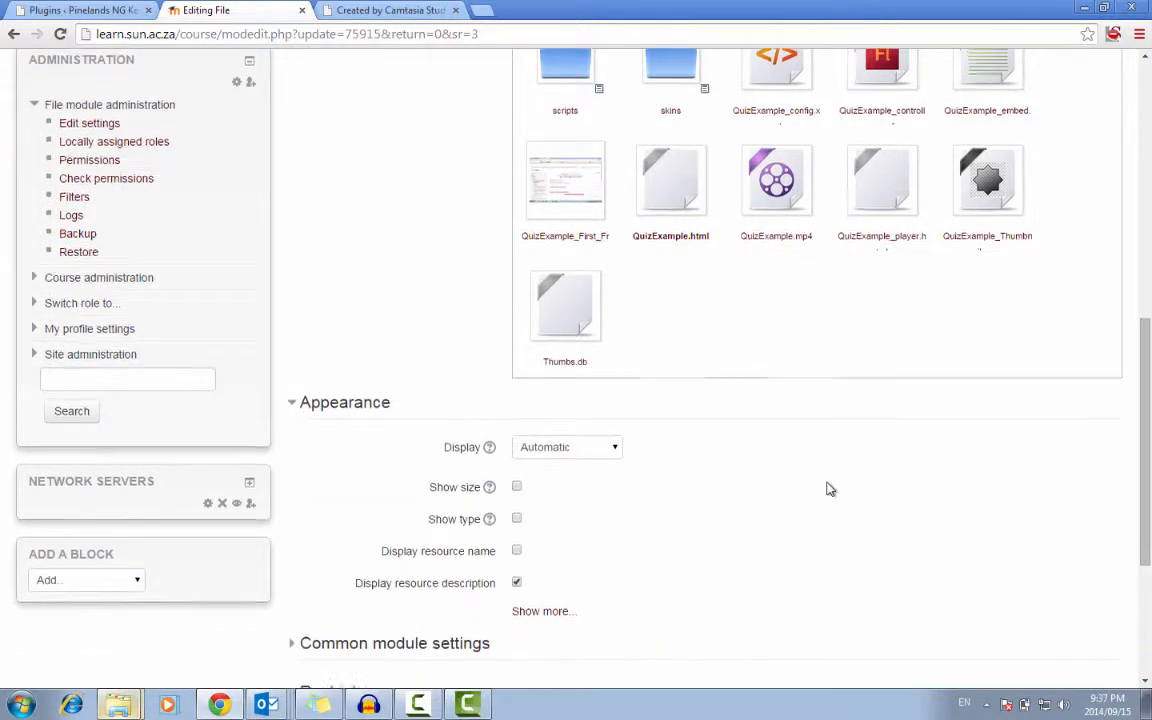
pyautogui.scroll(-2, 826, 488)
pyautogui.click(615, 328)
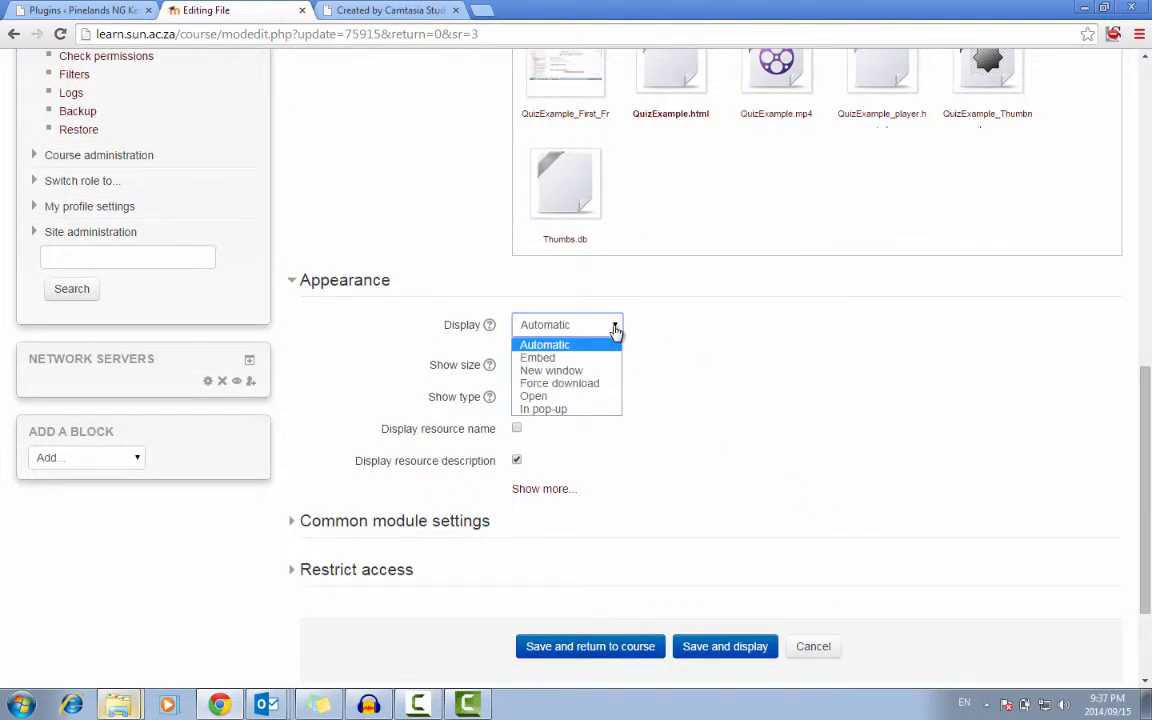
pyautogui.click(566, 372)
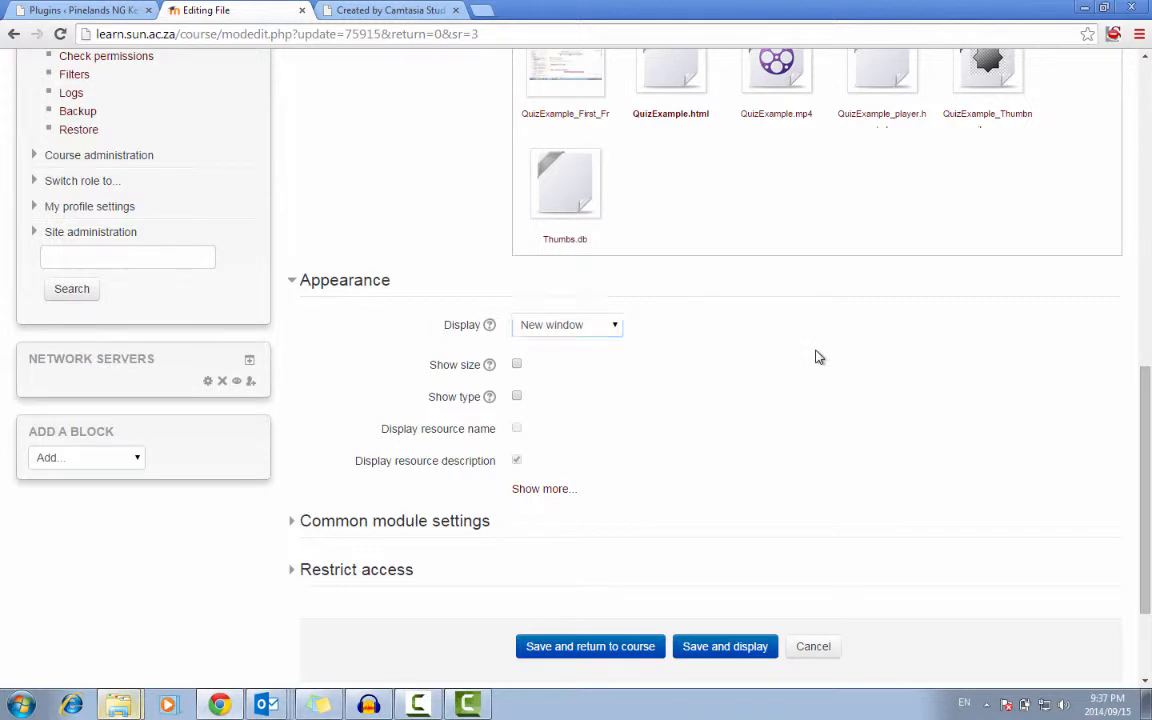
pyautogui.scroll(-3, 738, 428)
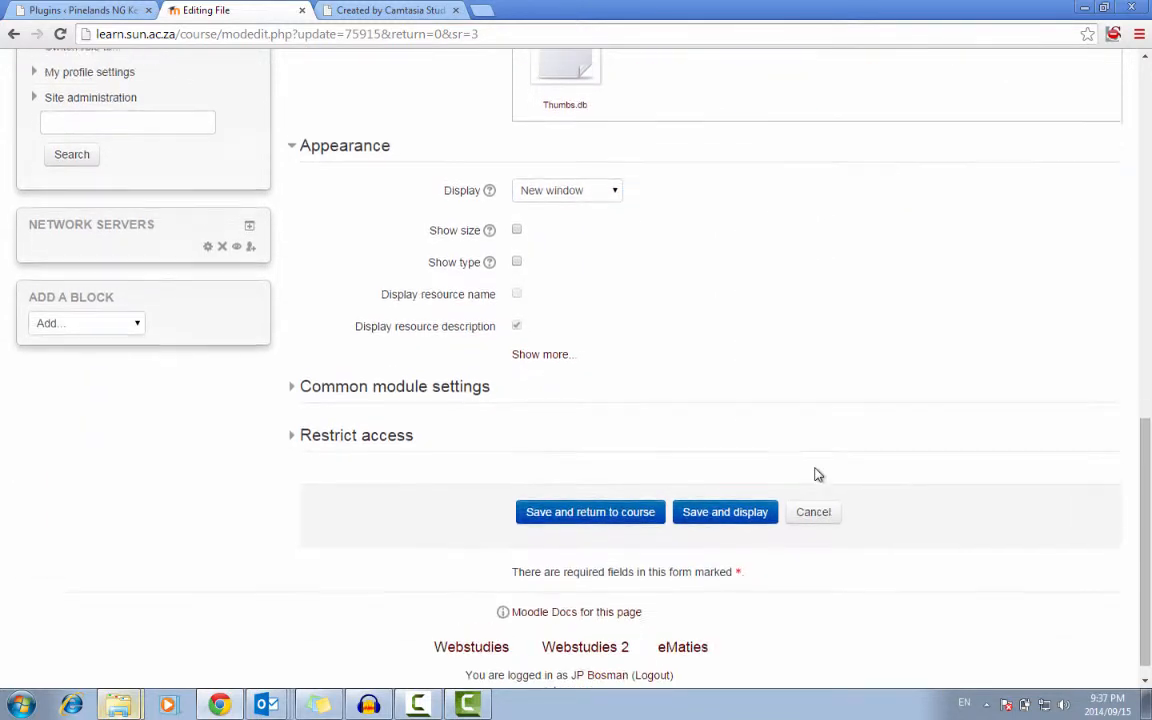
pyautogui.click(605, 498)
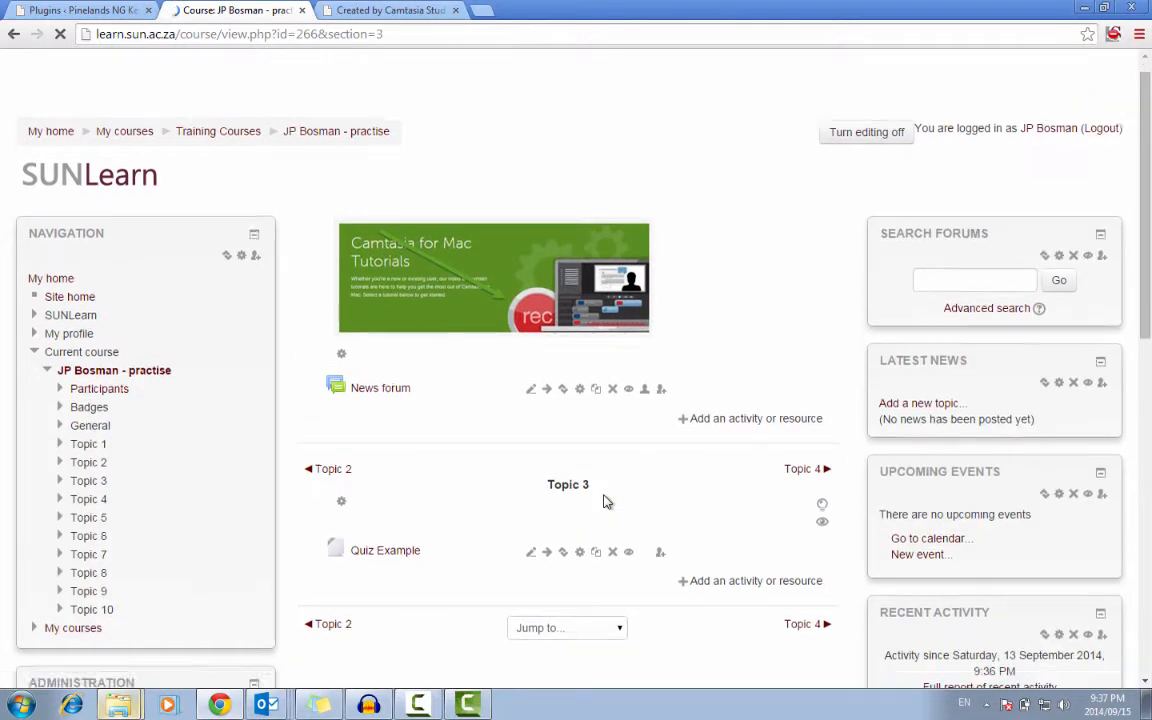
pyautogui.scroll(-4, 604, 500)
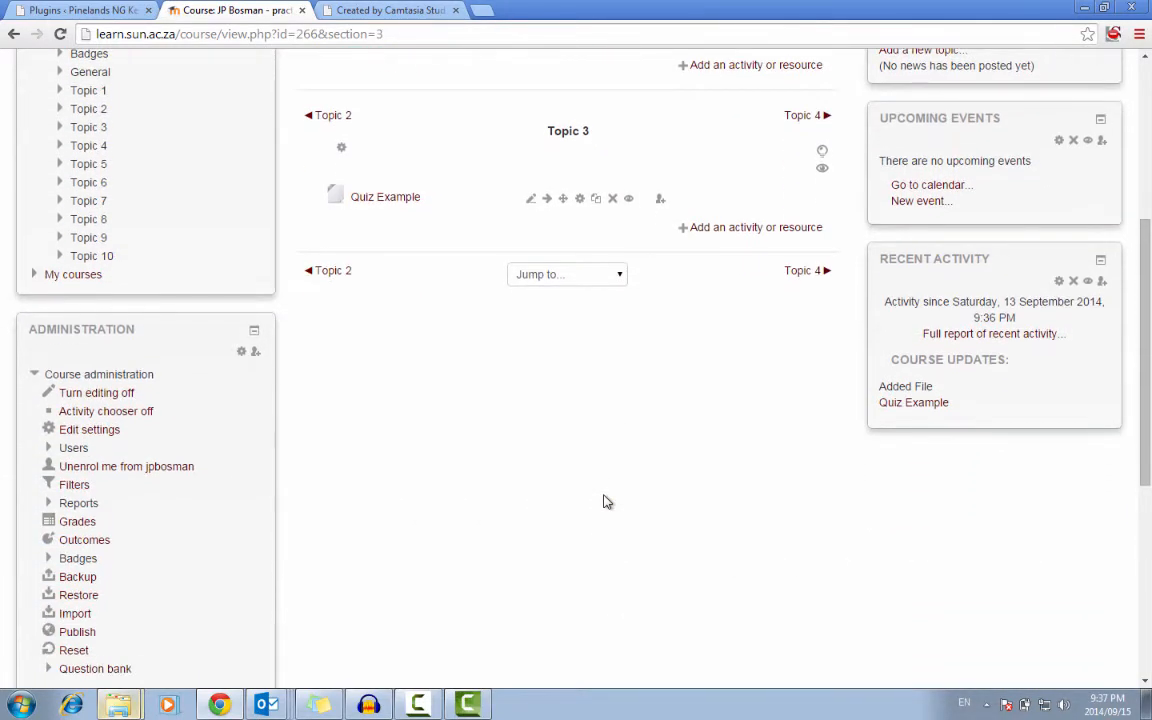
# Step: Open the Quiz Example resource from Topic 3, start its video and skip ahead to just before the quiz marker
pyautogui.scroll(1, 604, 500)
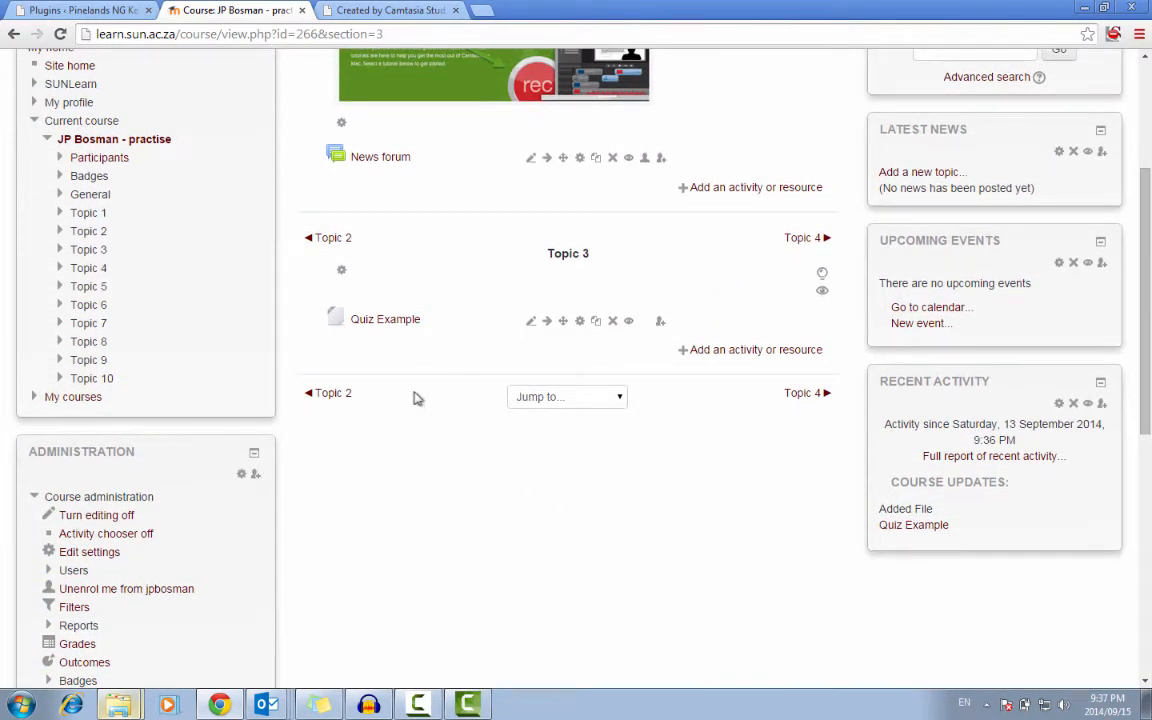
pyautogui.click(391, 324)
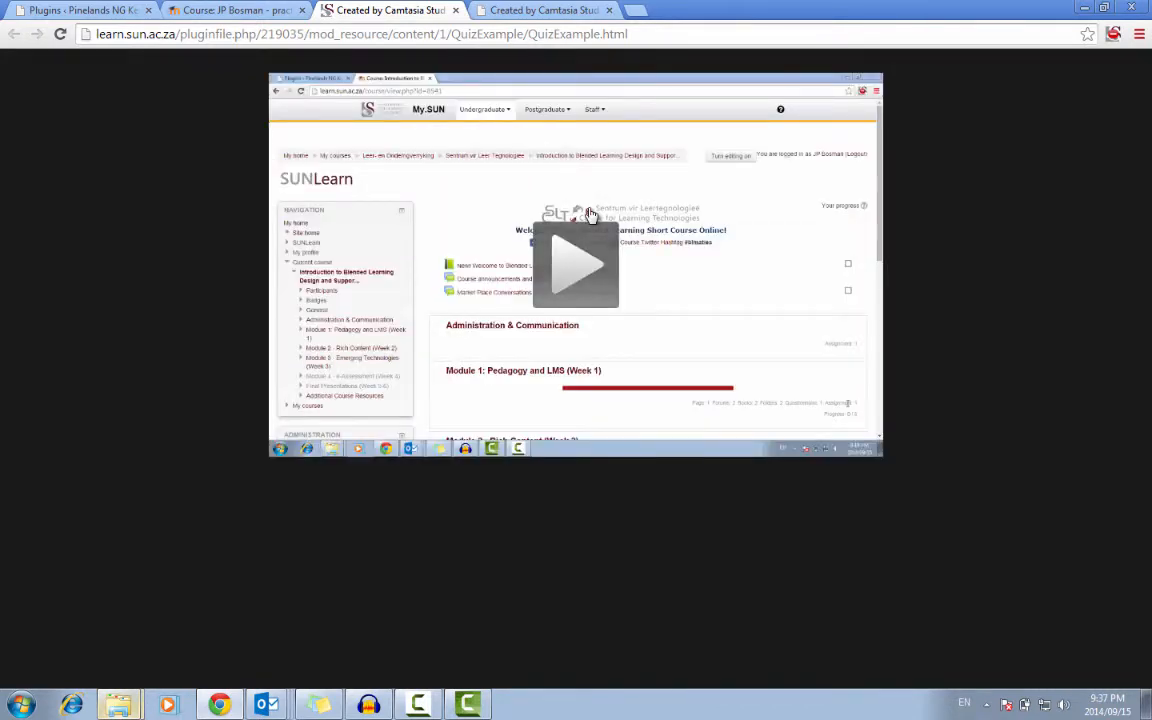
pyautogui.click(587, 258)
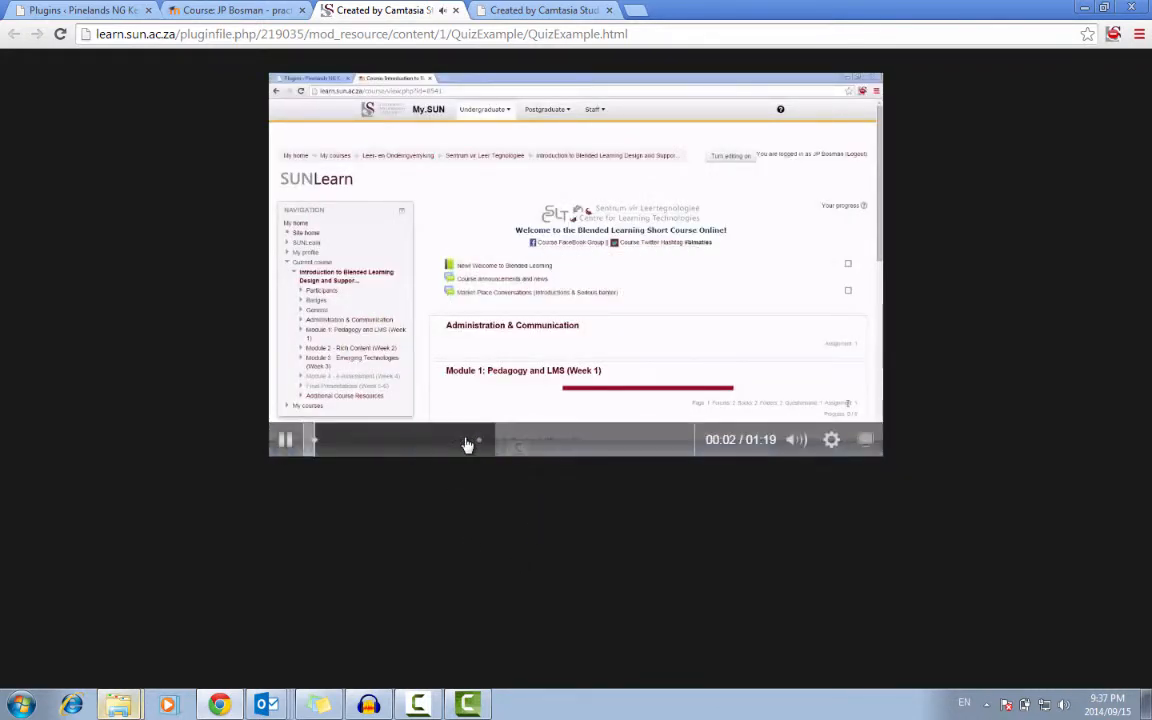
pyautogui.click(466, 441)
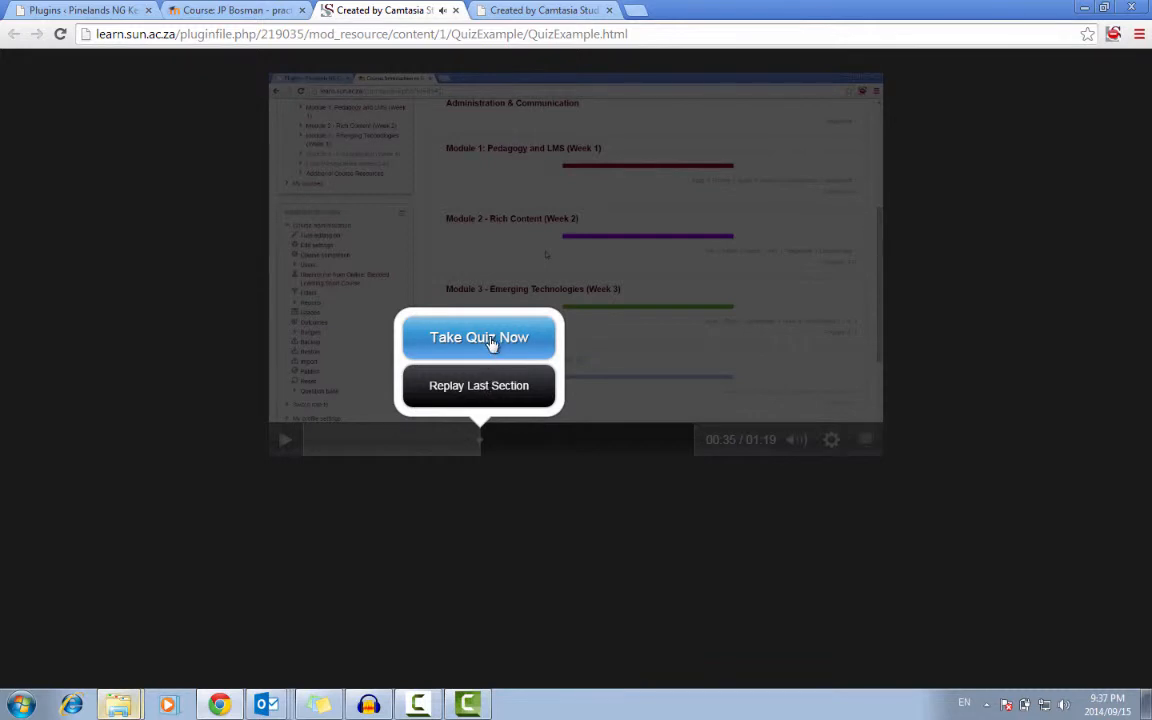
# Step: Take the embedded quiz, submit Module 2 as the answer, then continue the video and pause it
pyautogui.click(492, 340)
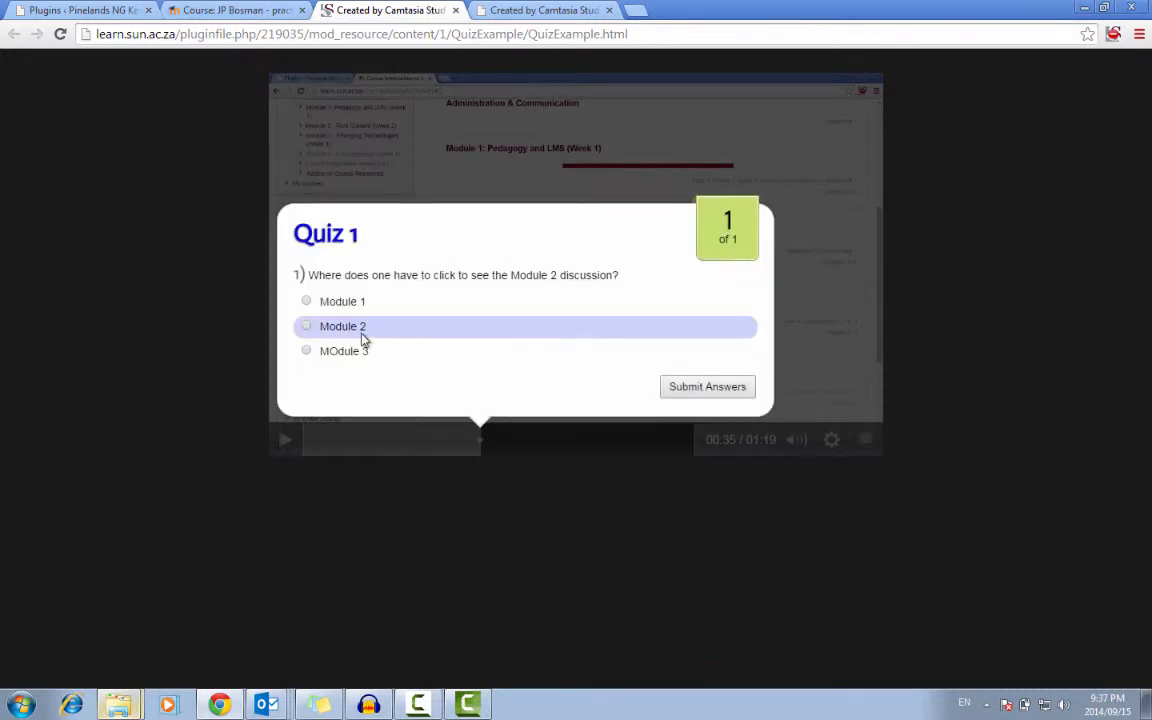
pyautogui.click(365, 330)
pyautogui.click(697, 390)
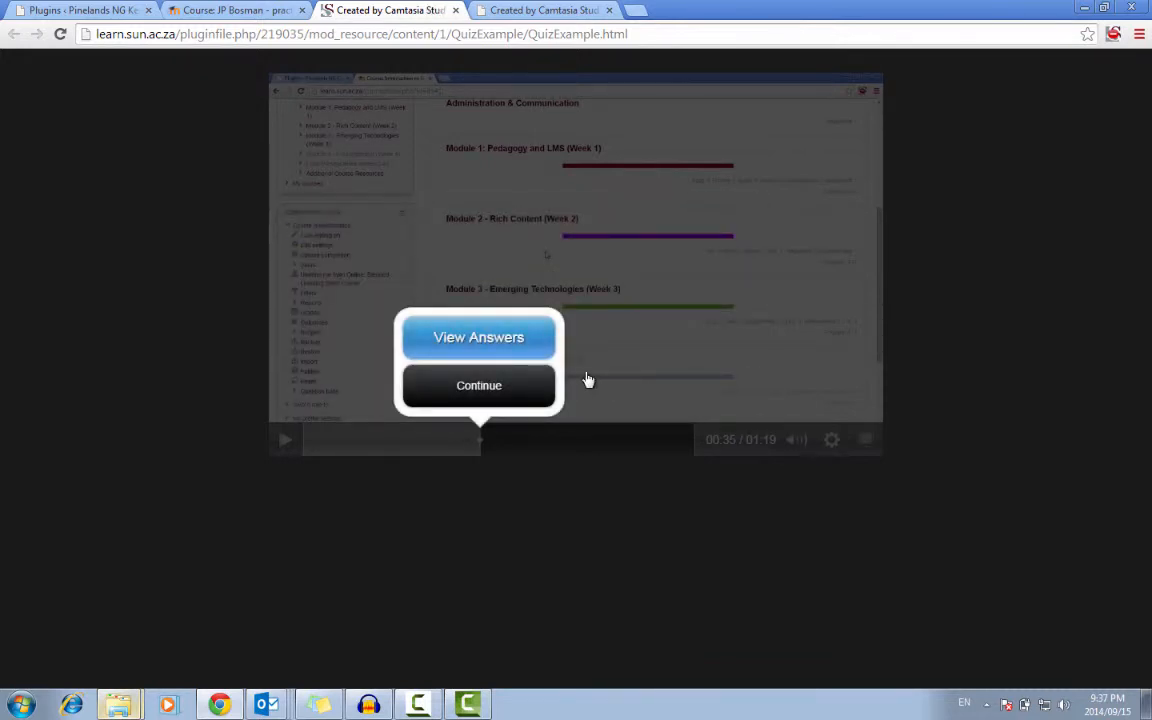
pyautogui.click(488, 386)
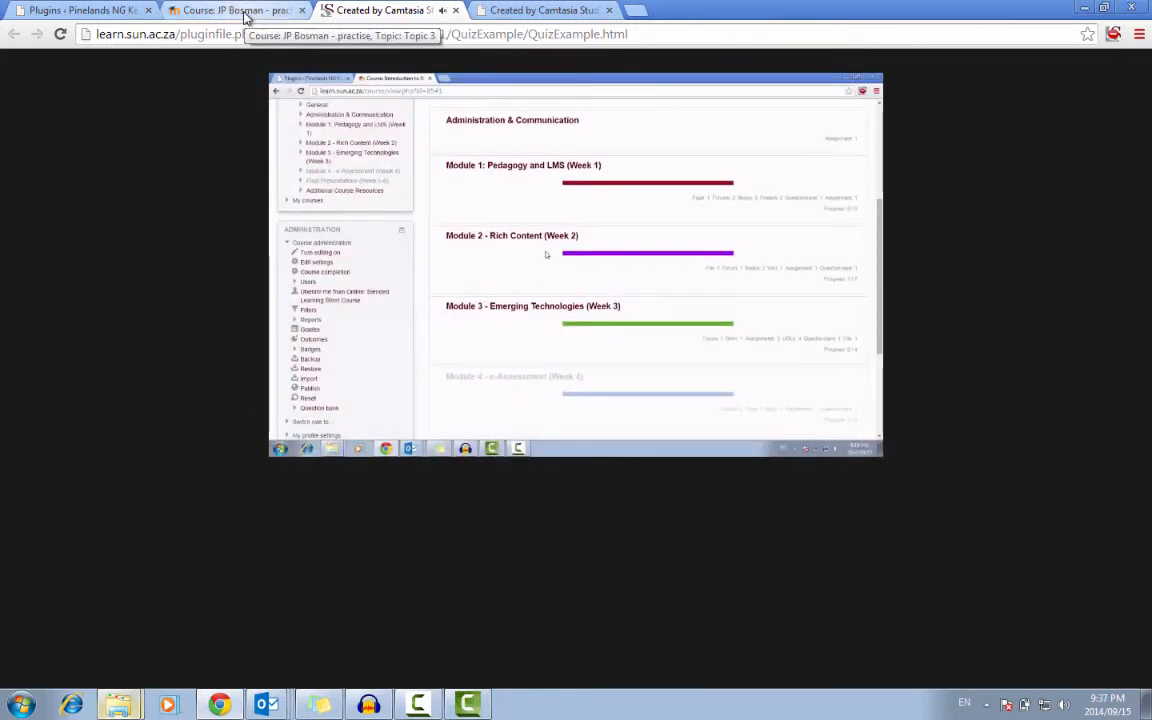
pyautogui.click(283, 442)
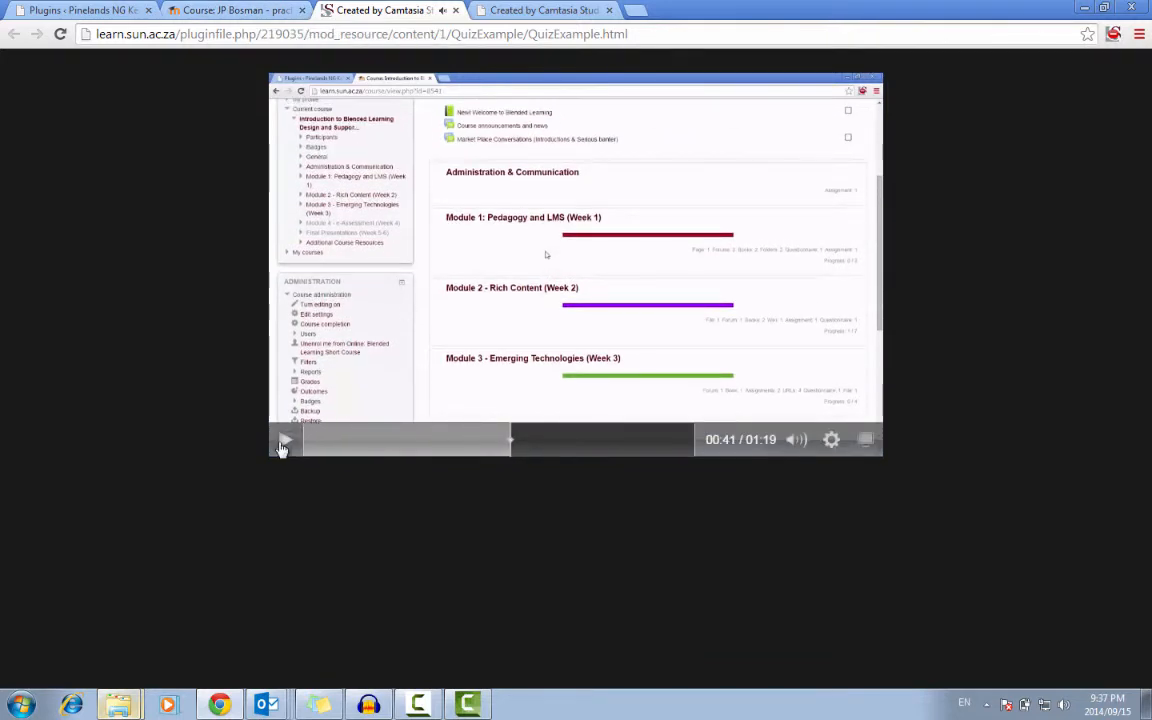